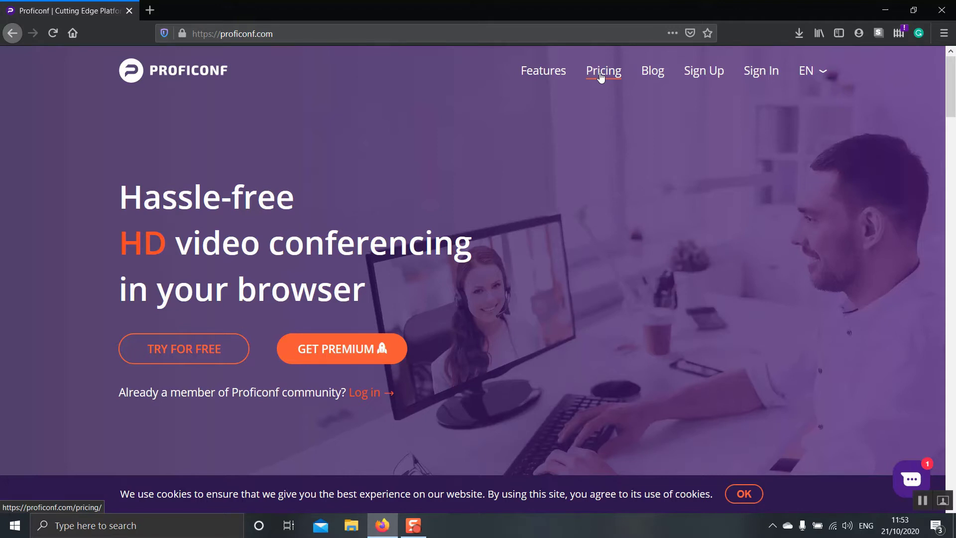
# Step: Sign in to the existing Proficonf account with the prefilled credentials and start creating a scheduled event
pyautogui.click(710, 76)
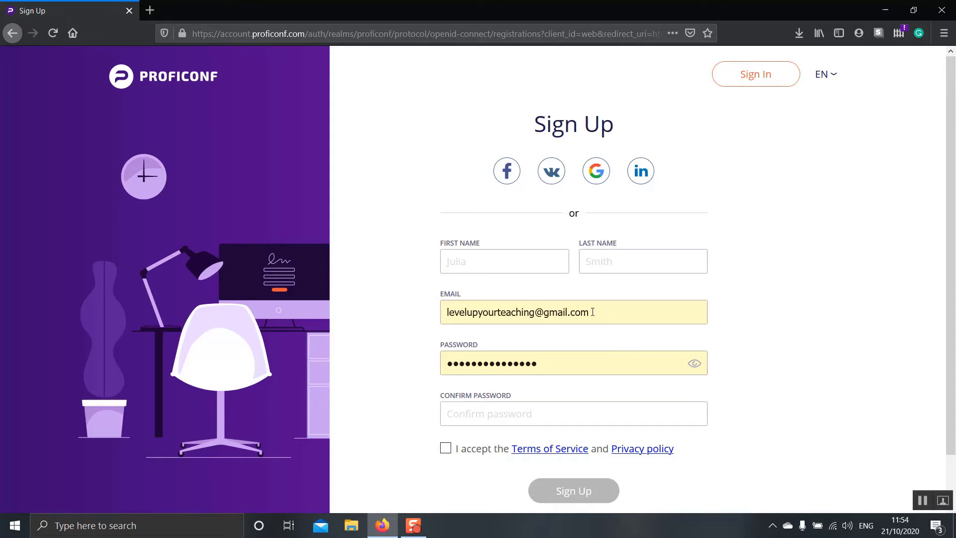
pyautogui.click(772, 75)
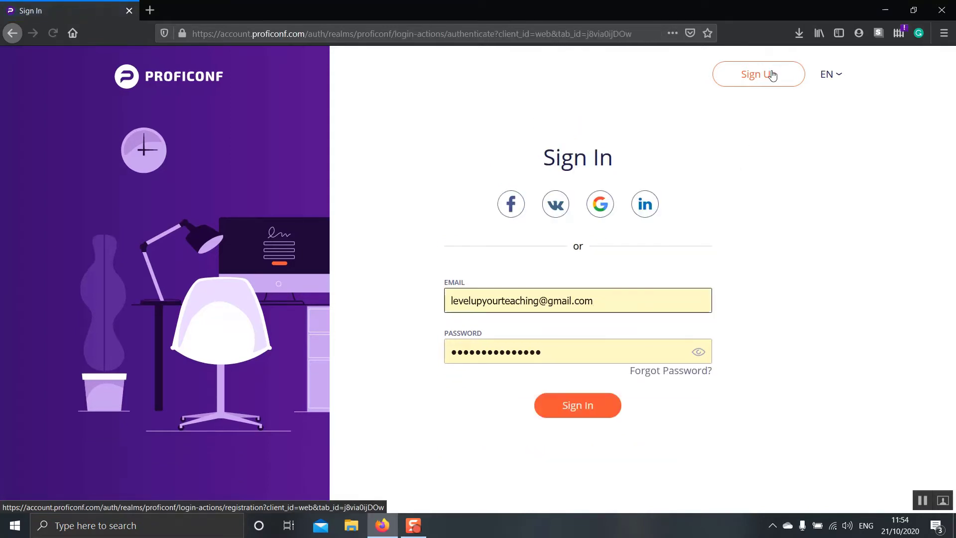
pyautogui.click(586, 408)
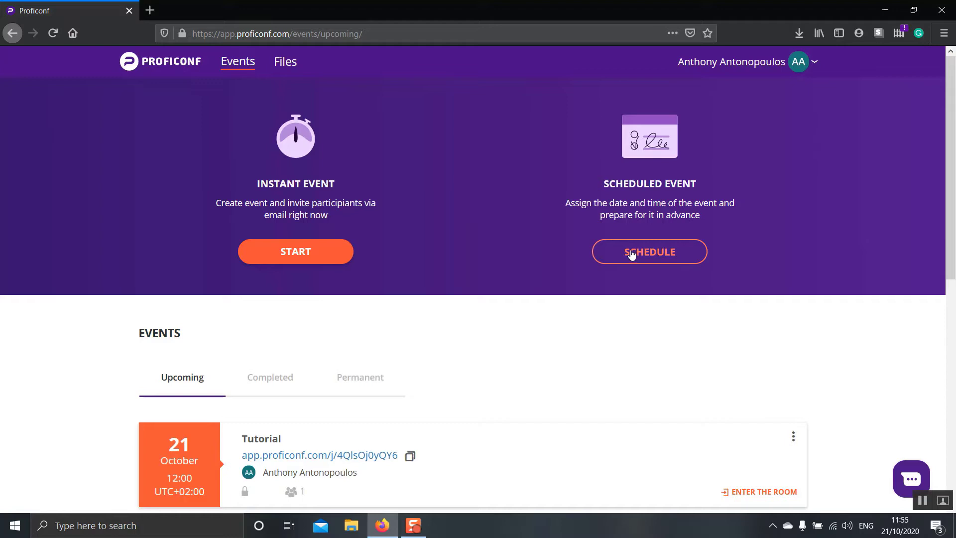
pyautogui.click(632, 254)
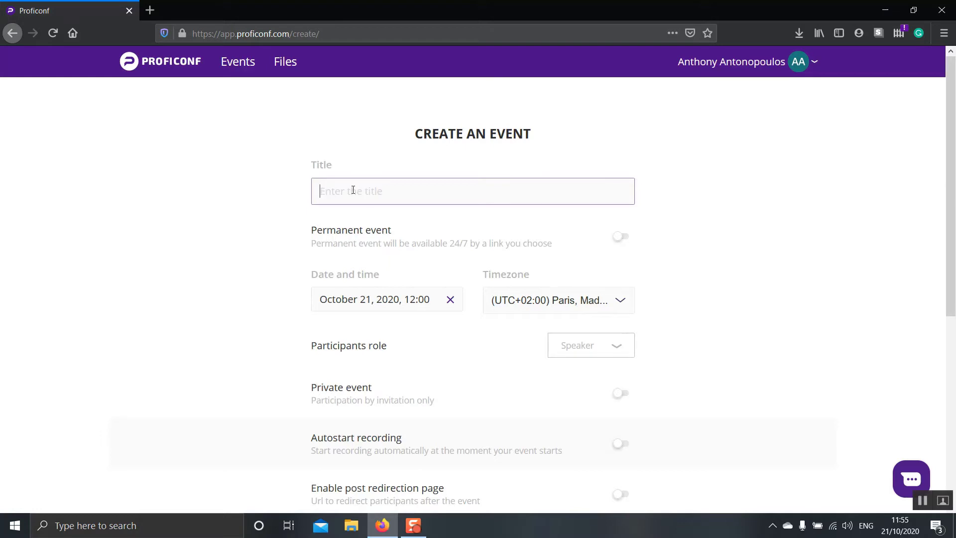
# Step: Switch the Permanent event option on and back off in the event form
pyautogui.click(317, 234)
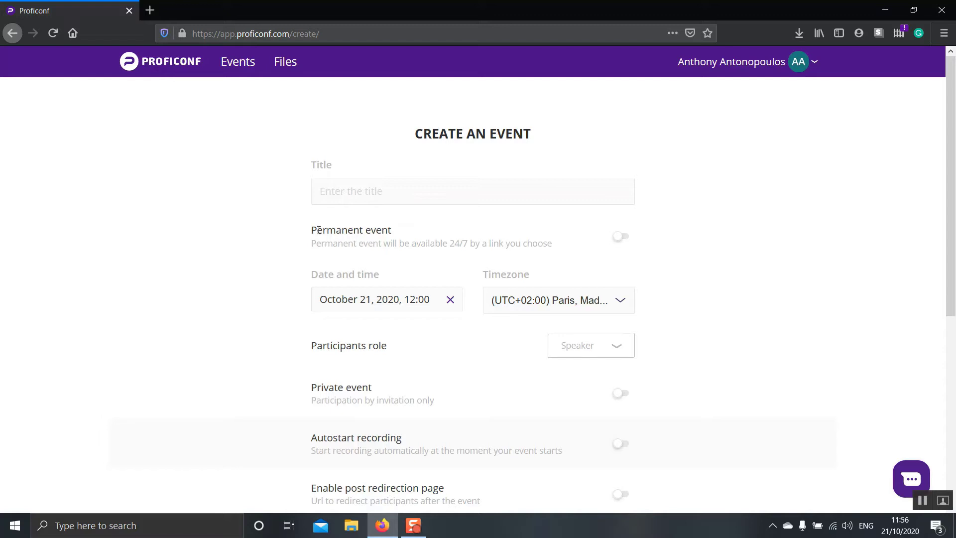
pyautogui.click(621, 237)
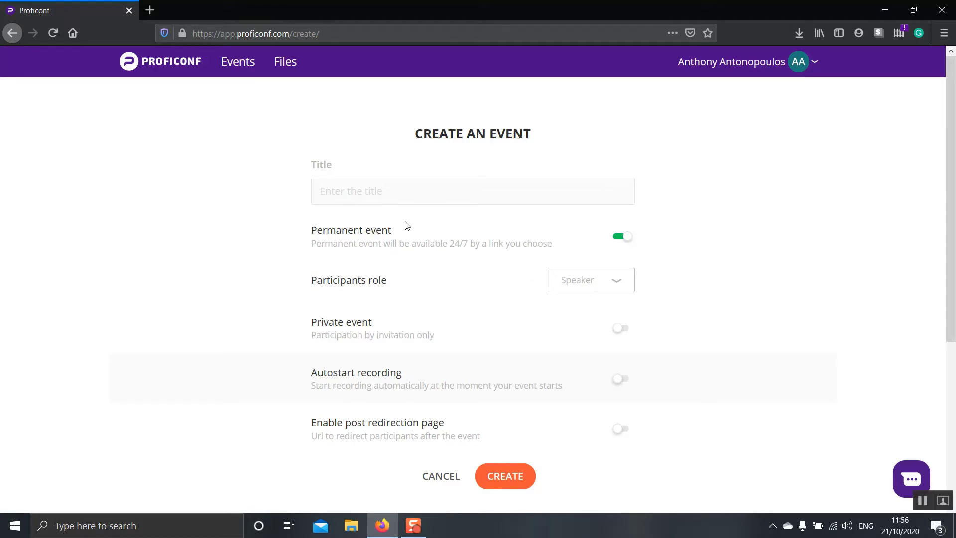
pyautogui.click(620, 238)
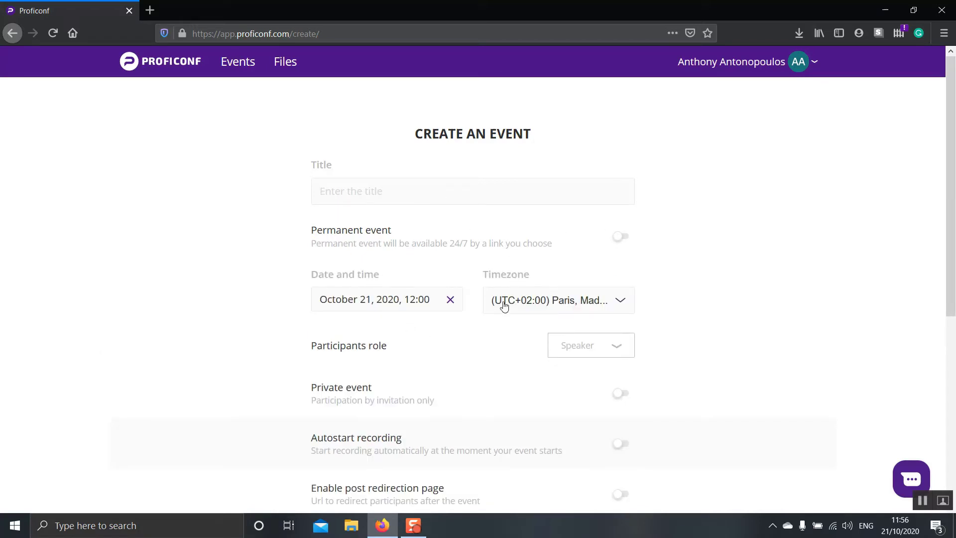
# Step: Set the event's date to October 23, 2020, keeping the time at 12:00
pyautogui.click(378, 299)
pyautogui.click(386, 203)
pyautogui.click(234, 277)
pyautogui.click(385, 304)
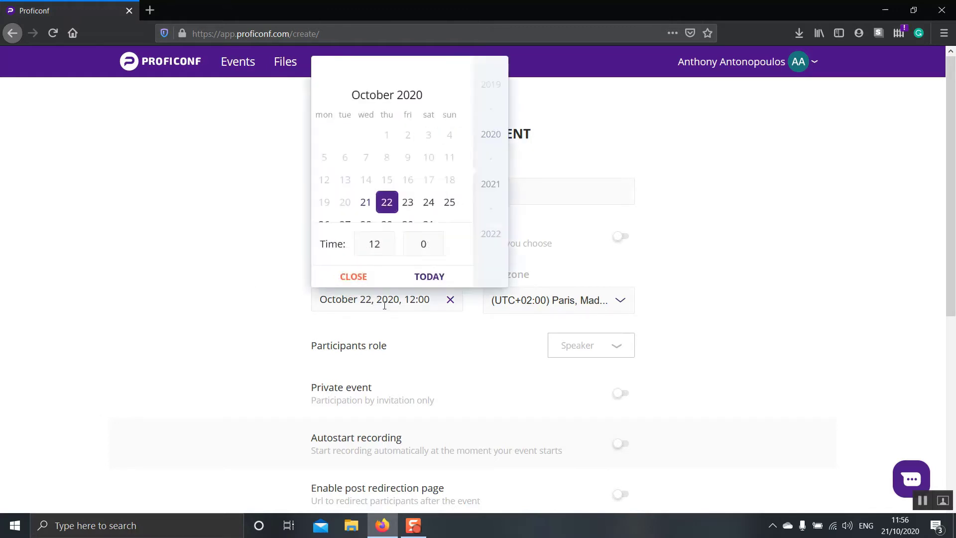
pyautogui.click(407, 202)
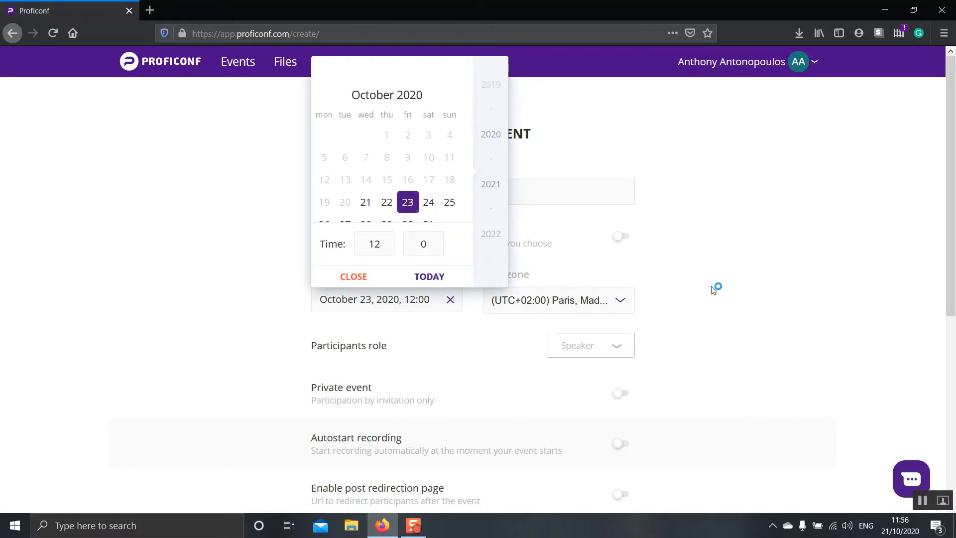
# Step: Choose (UTC+02:00) Paris, Madrid, Berlin as the event's timezone
pyautogui.click(567, 301)
pyautogui.click(567, 302)
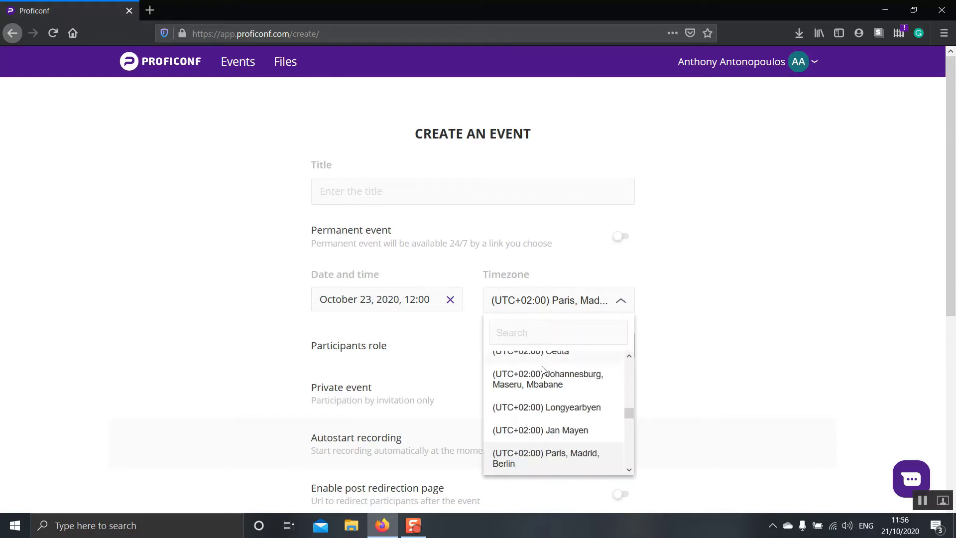
pyautogui.scroll(-2, 559, 440)
pyautogui.click(551, 390)
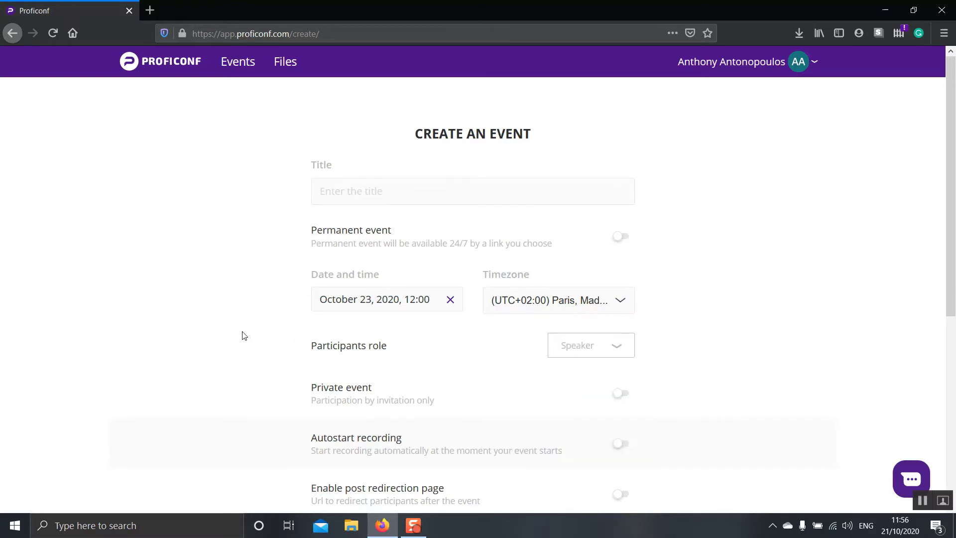
# Step: Review the Speaker and Viewer options for the participants' role without changing the selection
pyautogui.scroll(-2, 323, 282)
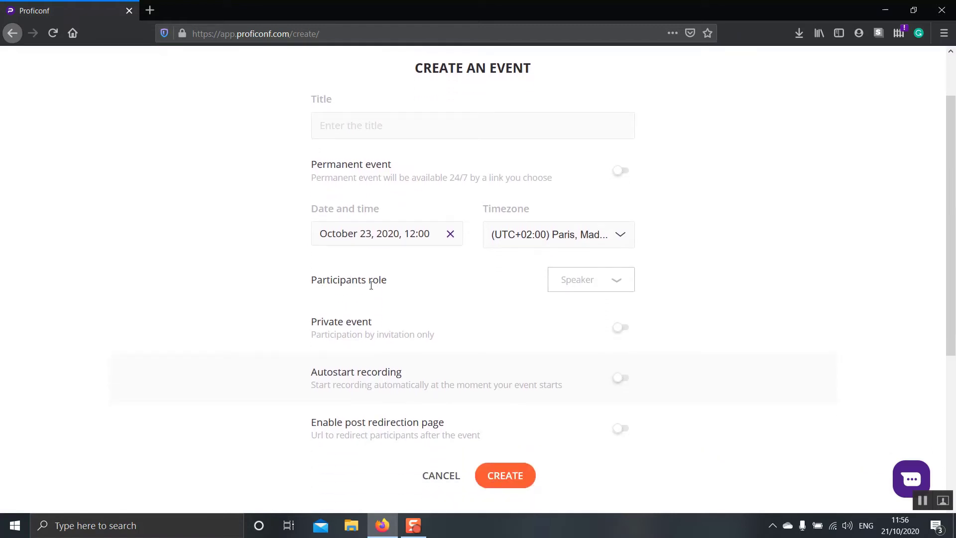
pyautogui.click(560, 288)
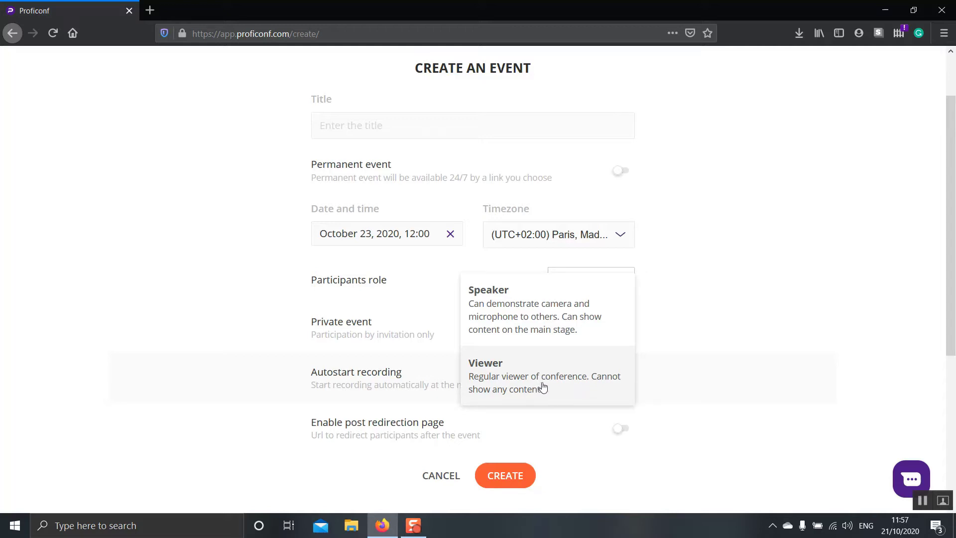
pyautogui.click(781, 318)
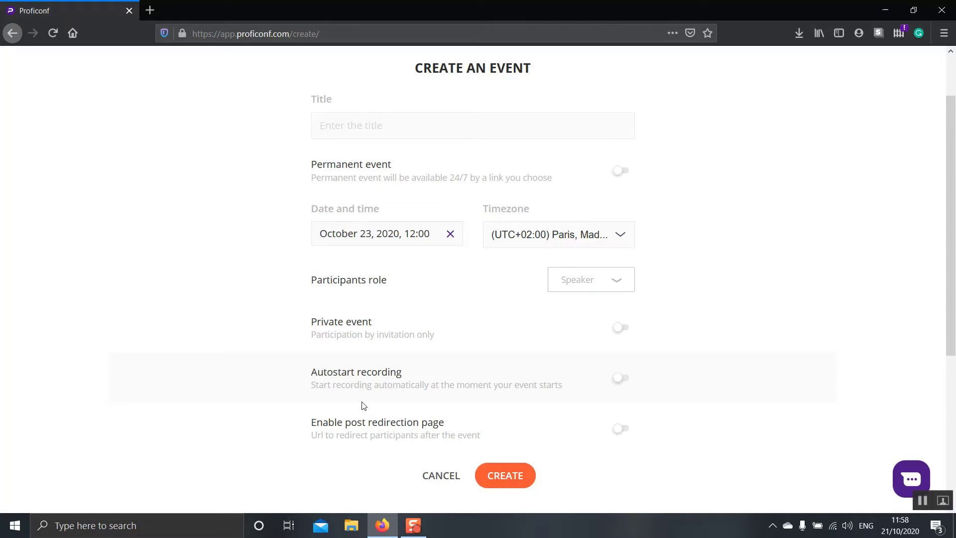
# Step: Title the event "Tutorial" and create it
pyautogui.click(395, 125)
pyautogui.write('Tutorial')
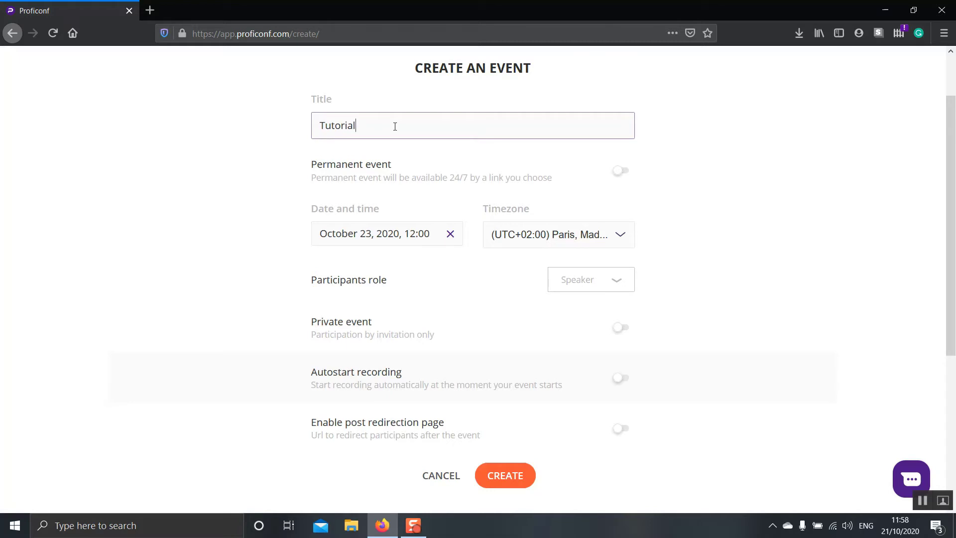
pyautogui.click(501, 483)
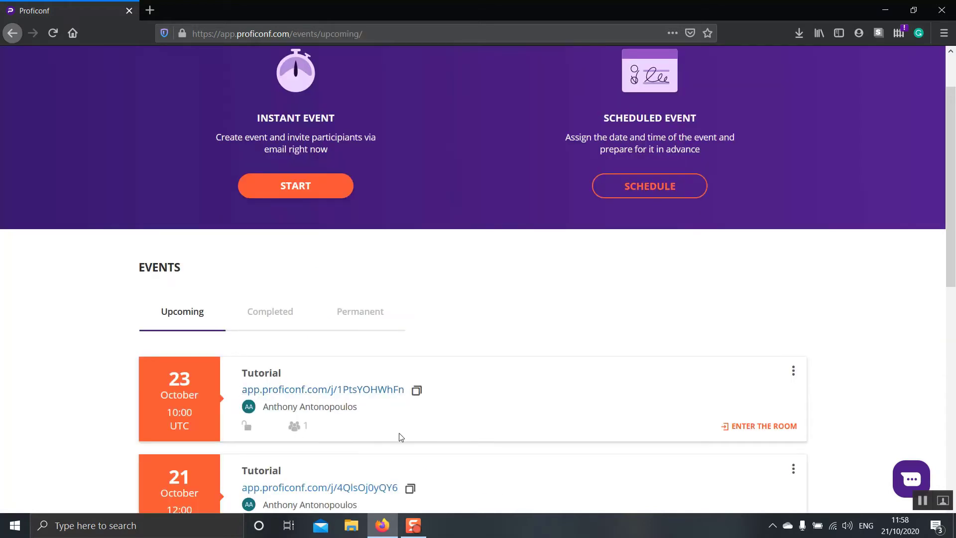
# Step: Look through the upcoming, completed and permanent events lists
pyautogui.scroll(-2, 399, 436)
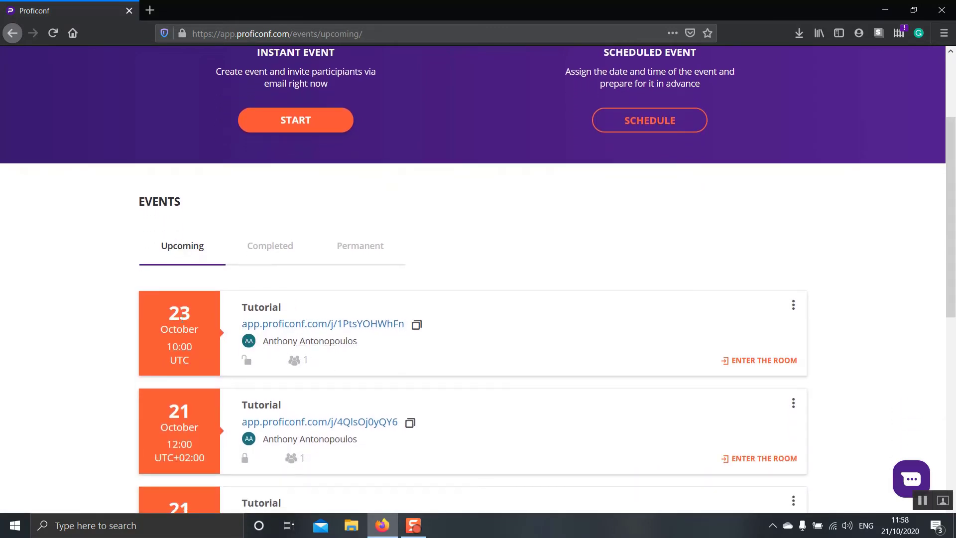
pyautogui.scroll(-2, 182, 318)
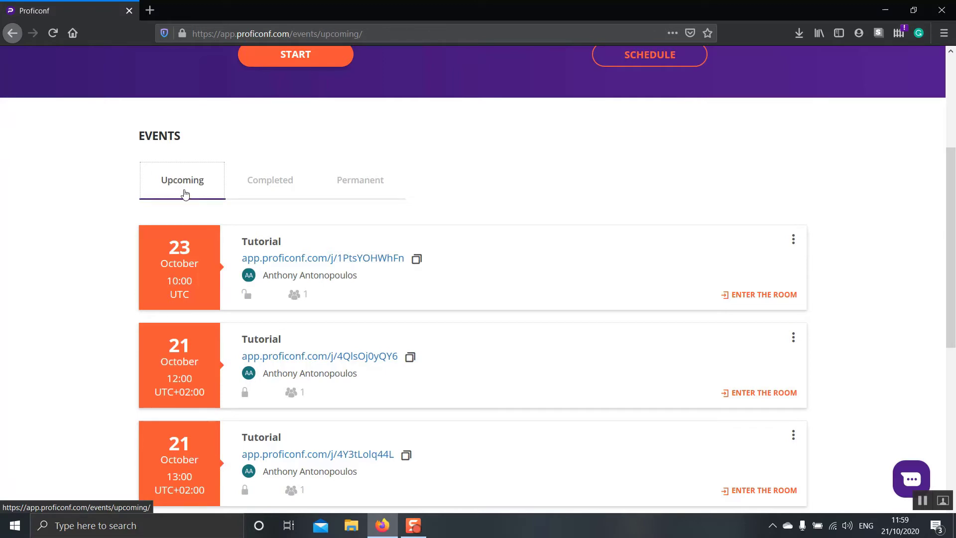
pyautogui.click(287, 188)
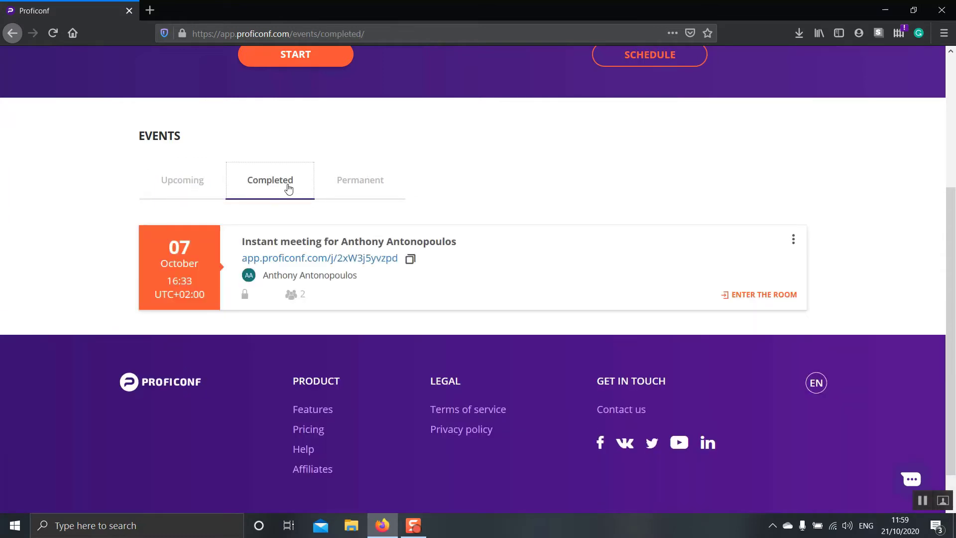
pyautogui.click(343, 190)
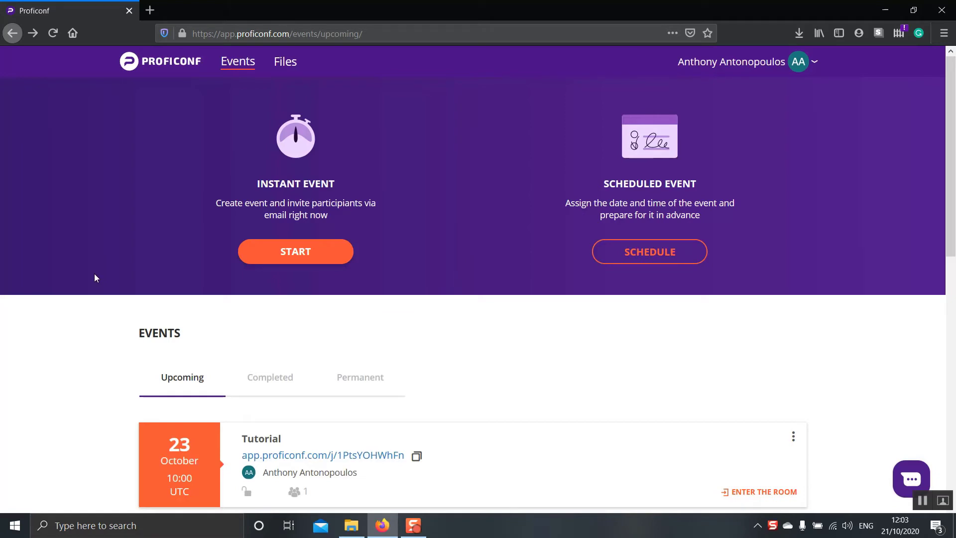
# Step: Search the account's files for "level" and clear the search term
pyautogui.click(282, 63)
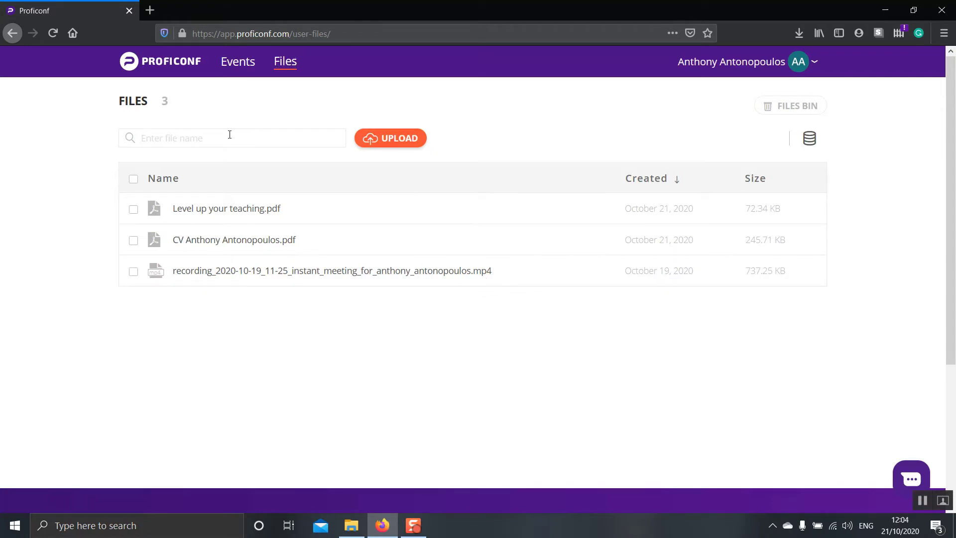
pyautogui.write('level')
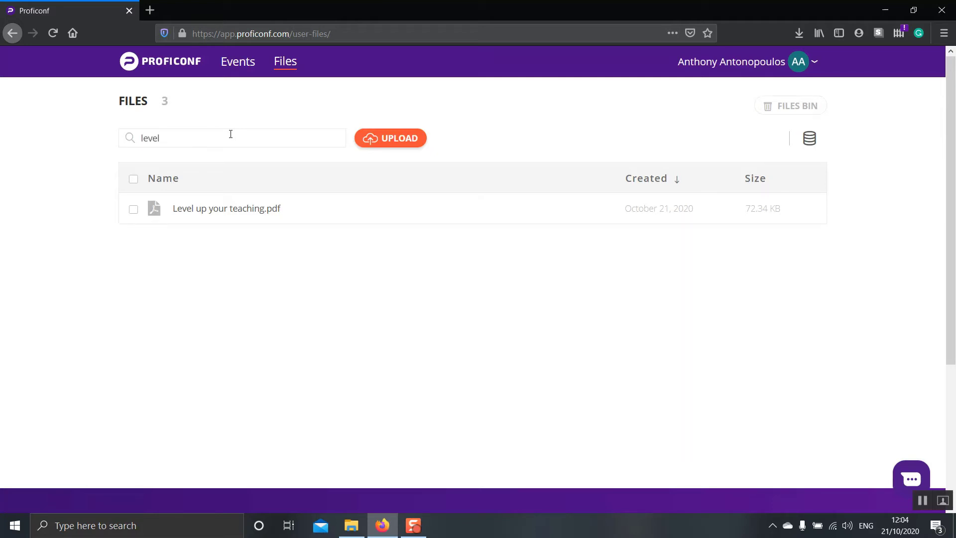
pyautogui.press('BackSpace')
pyautogui.press('BackSpace')
pyautogui.press('BackSpace')
pyautogui.press('BackSpace')
pyautogui.press('BackSpace')
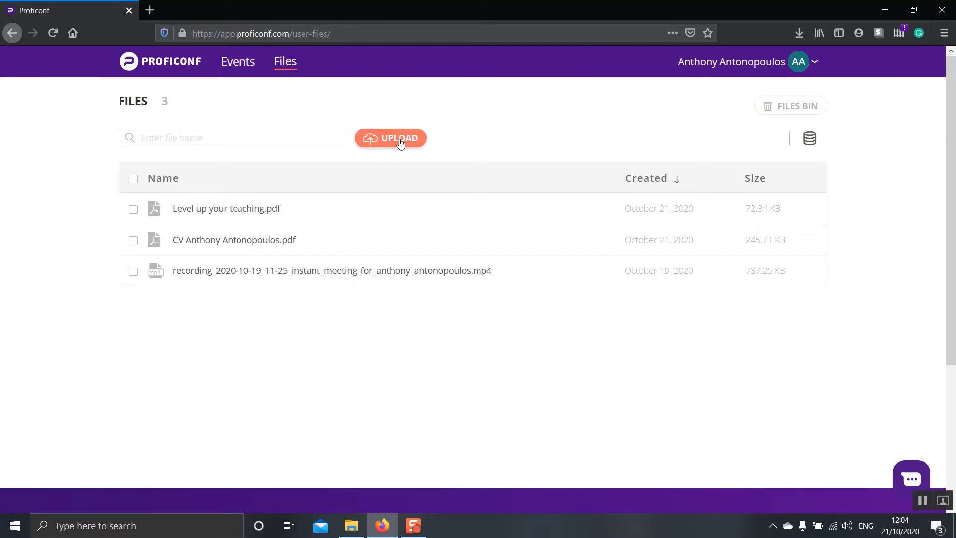
# Step: Upload "Big blue button advanced feature.docx" from the Desktop to the account's files
pyautogui.click(400, 141)
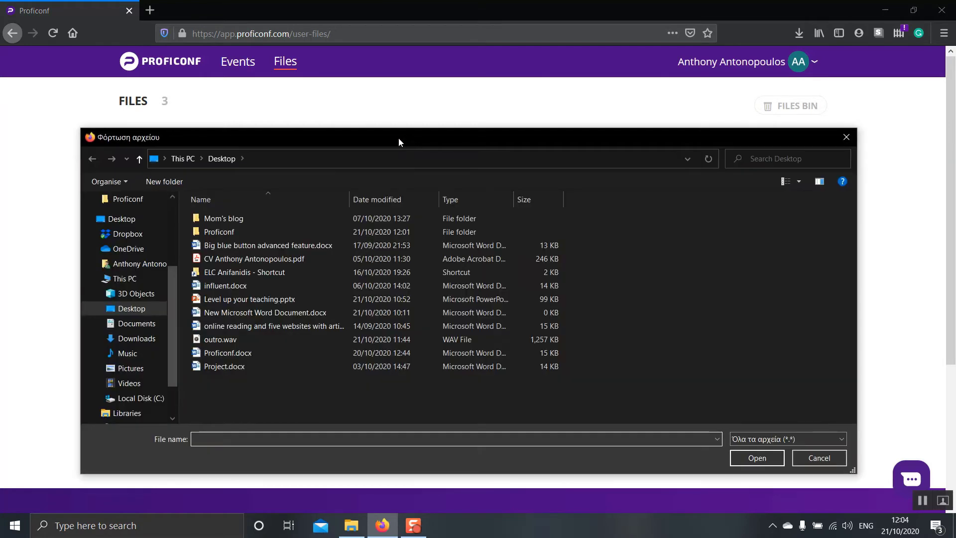
pyautogui.doubleClick(306, 245)
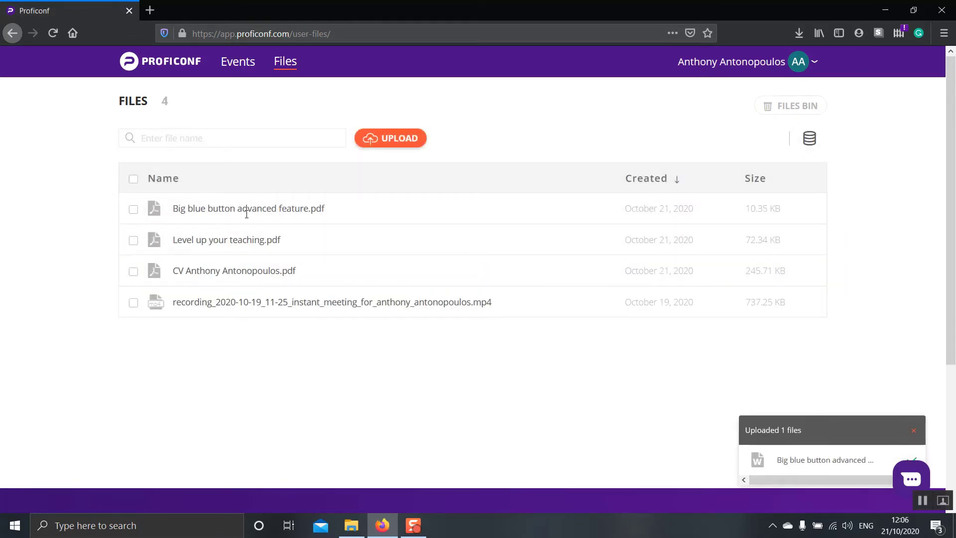
# Step: Delete "Big blue button advanced feature.pdf" from the files list
pyautogui.doubleClick(314, 208)
pyautogui.click(208, 207)
pyautogui.click(132, 212)
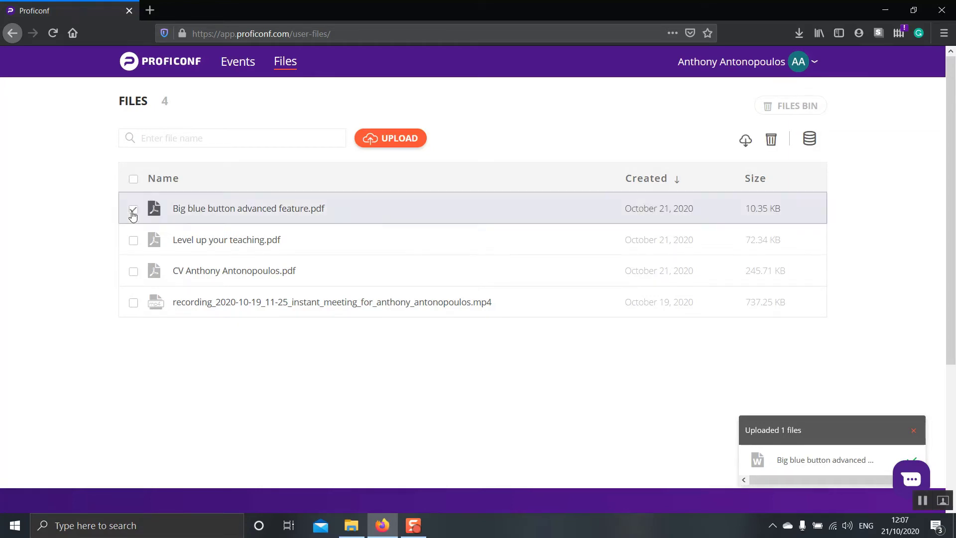
pyautogui.click(771, 141)
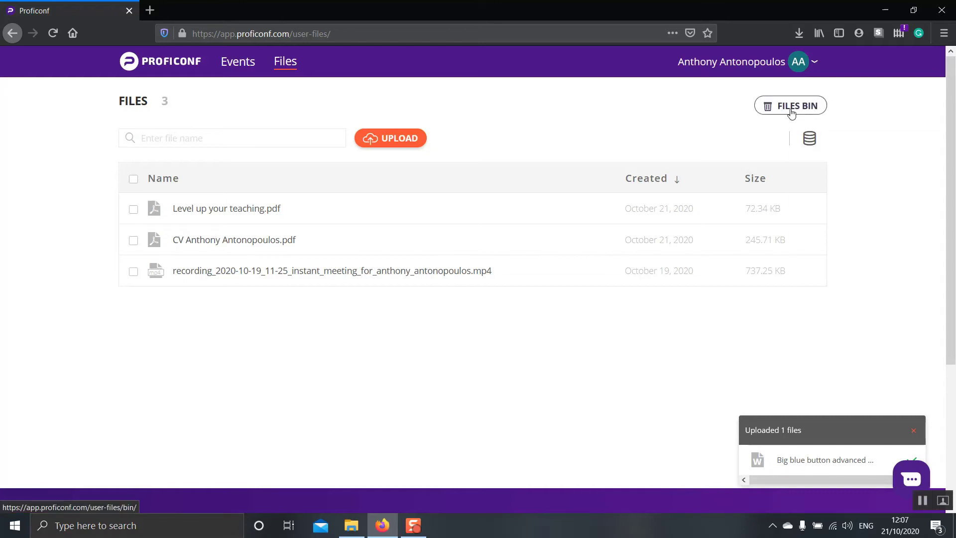
# Step: Permanently delete the first "Big blue button advanced feature.pdf" entry from the files bin
pyautogui.click(791, 110)
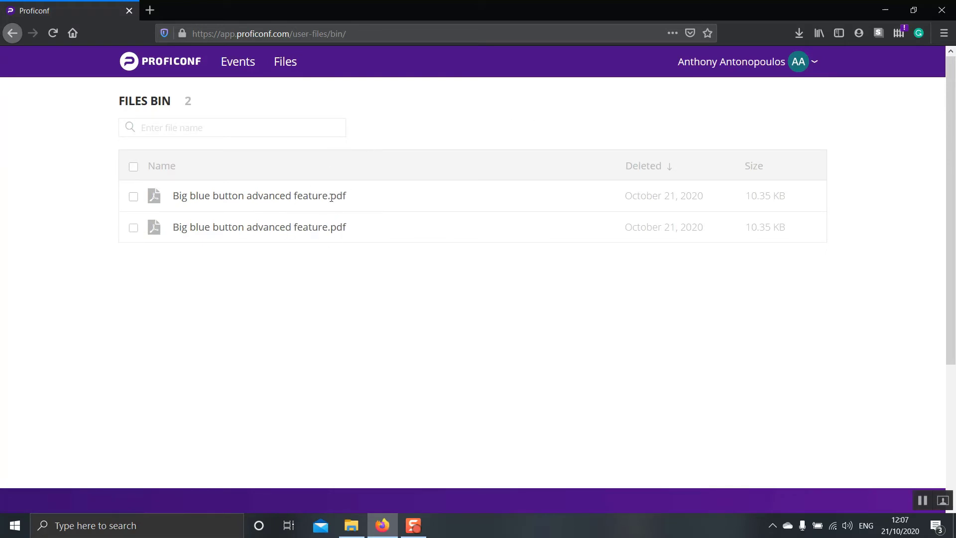
pyautogui.click(133, 197)
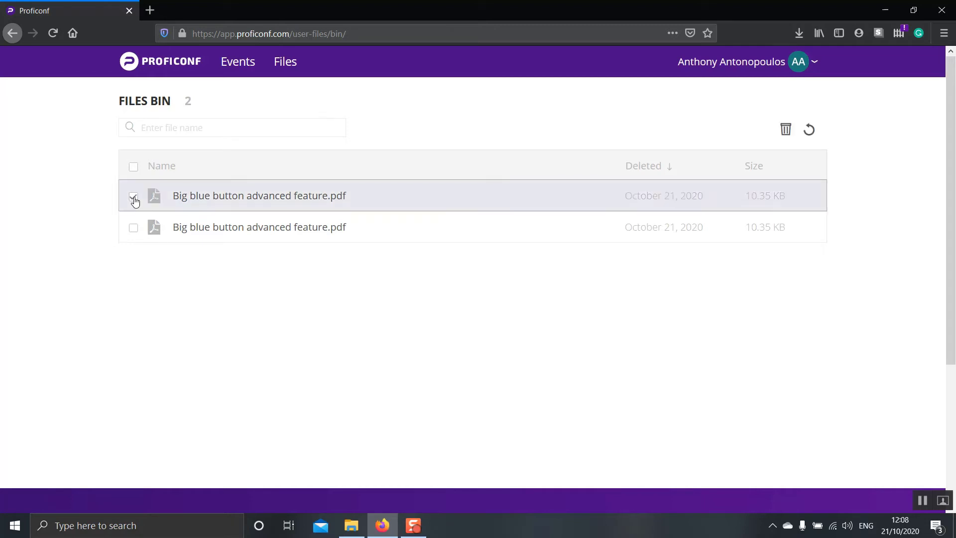
pyautogui.click(783, 133)
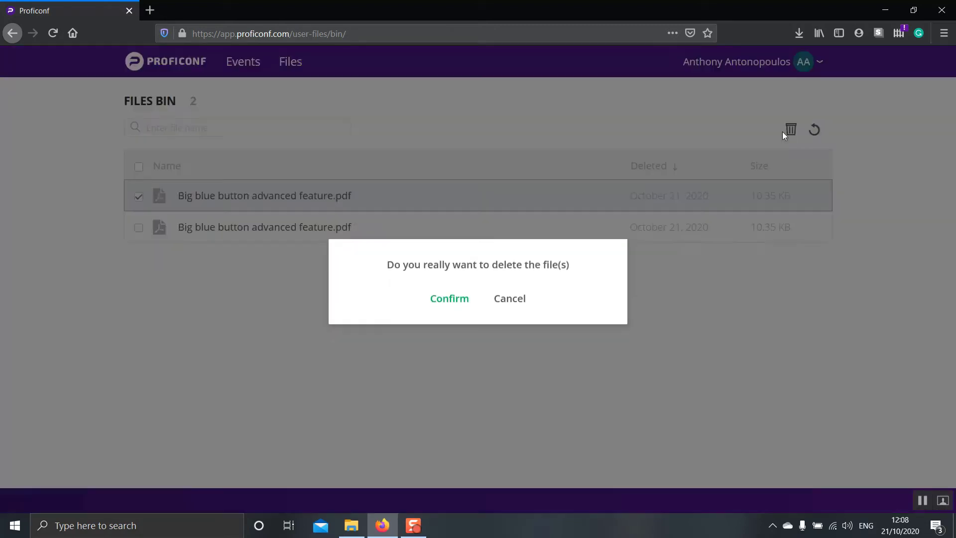
pyautogui.click(437, 299)
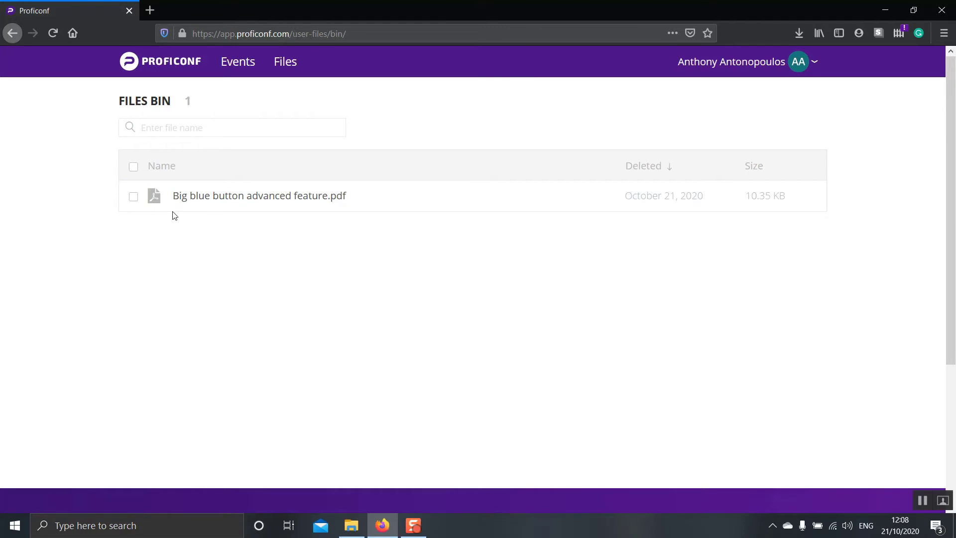
# Step: Restore the remaining "Big blue button advanced feature.pdf" from the files bin
pyautogui.click(133, 197)
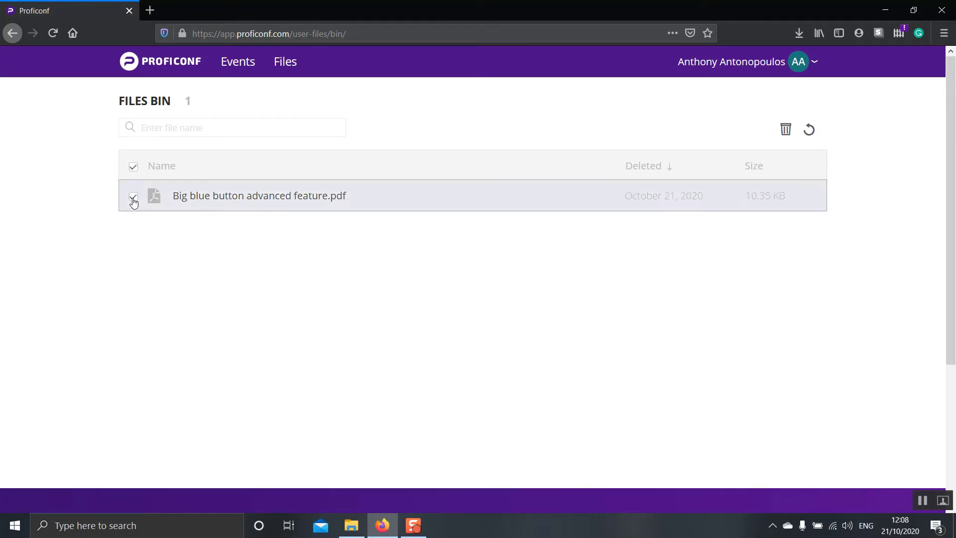
pyautogui.click(810, 131)
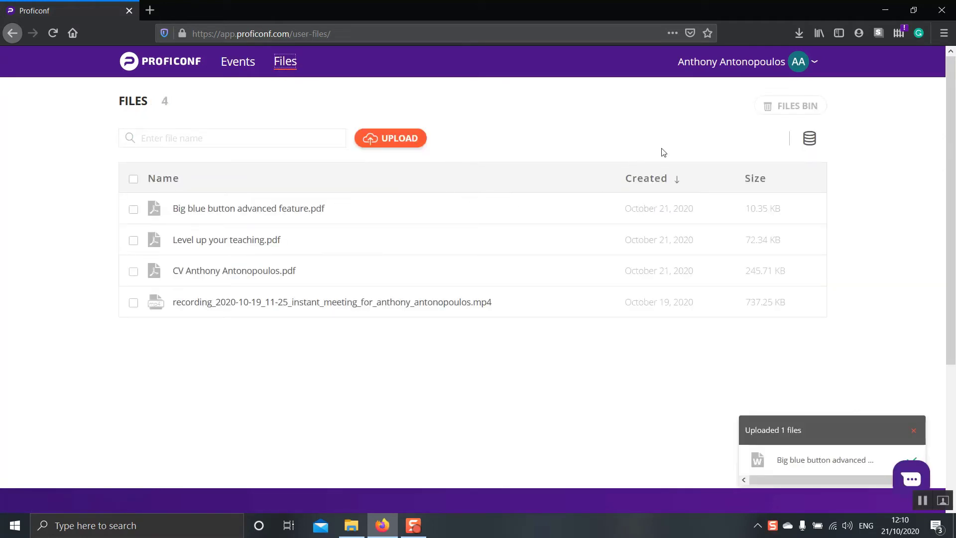
# Step: Open the account's profile settings
pyautogui.click(814, 65)
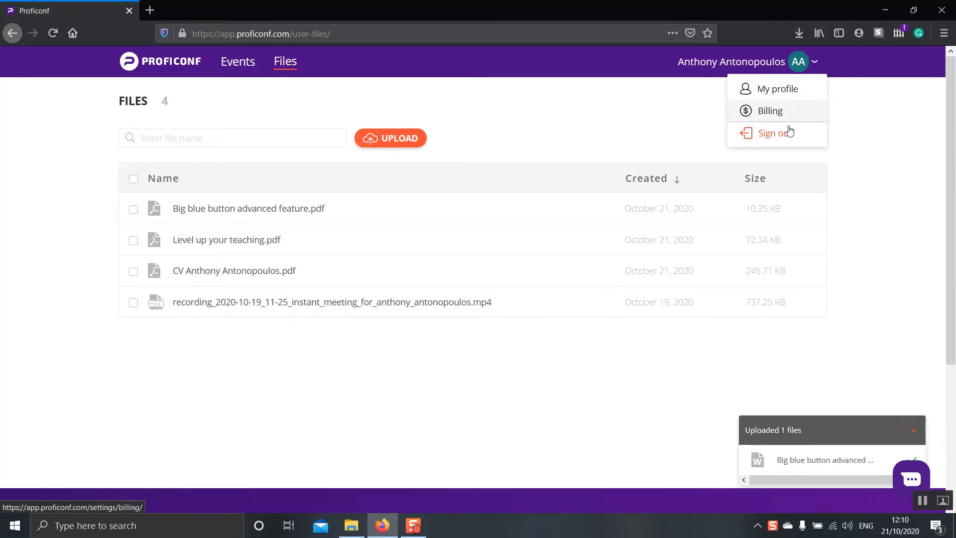
pyautogui.click(797, 89)
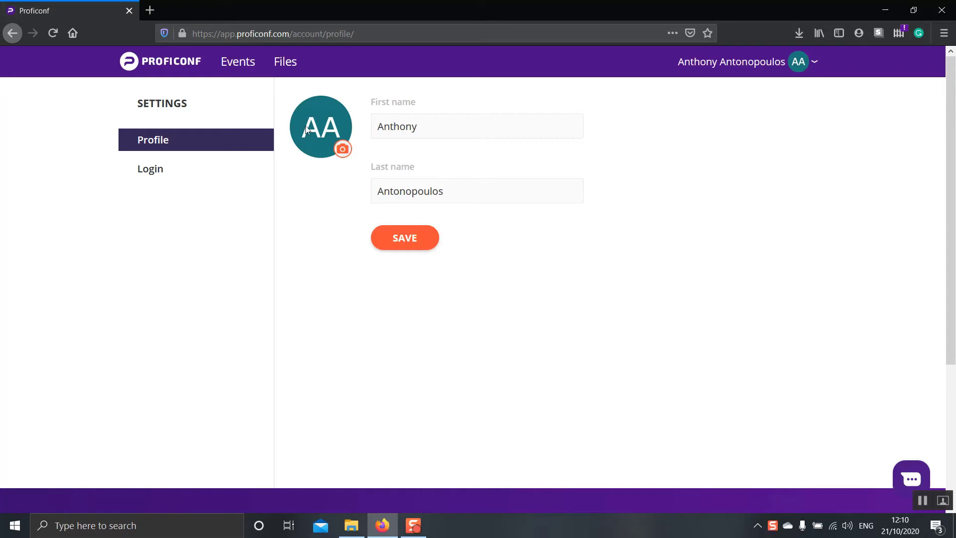
# Step: Review the account's login settings, including the email, password, affiliates and social profiles sections
pyautogui.click(176, 171)
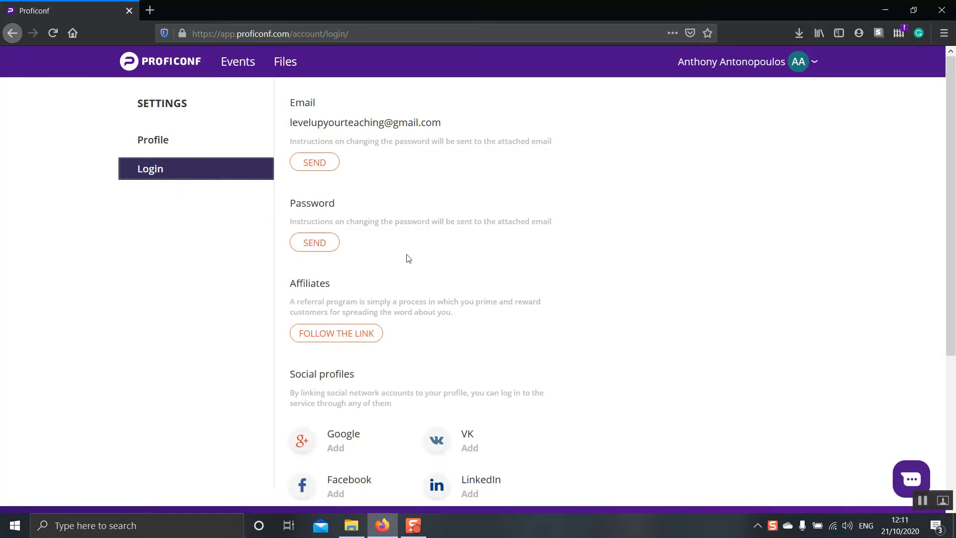
pyautogui.scroll(-2, 409, 259)
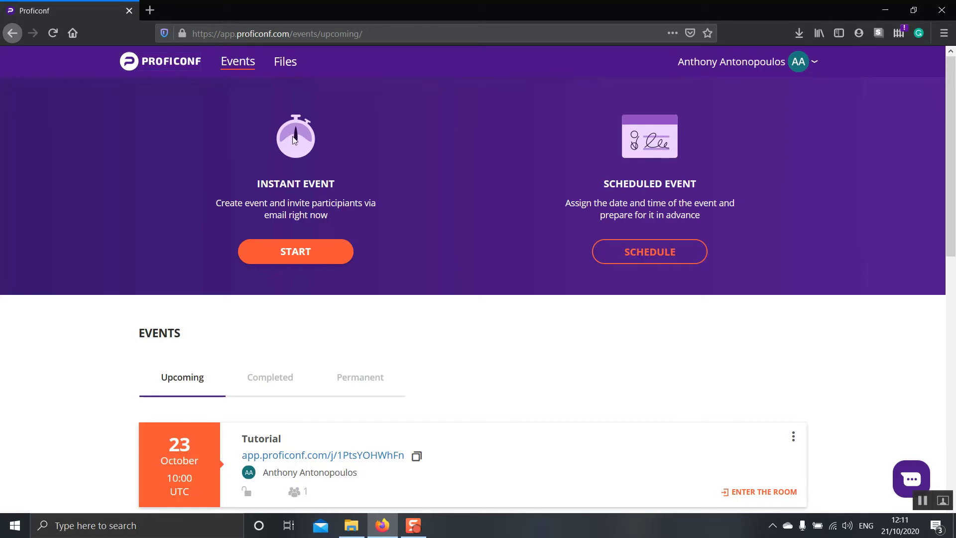
# Step: Start an instant event and allow access to the USB2.0 VGA UVC WebCam and the Line 1/2 (2- M-Audio AIR 192 4) microphone
pyautogui.click(298, 249)
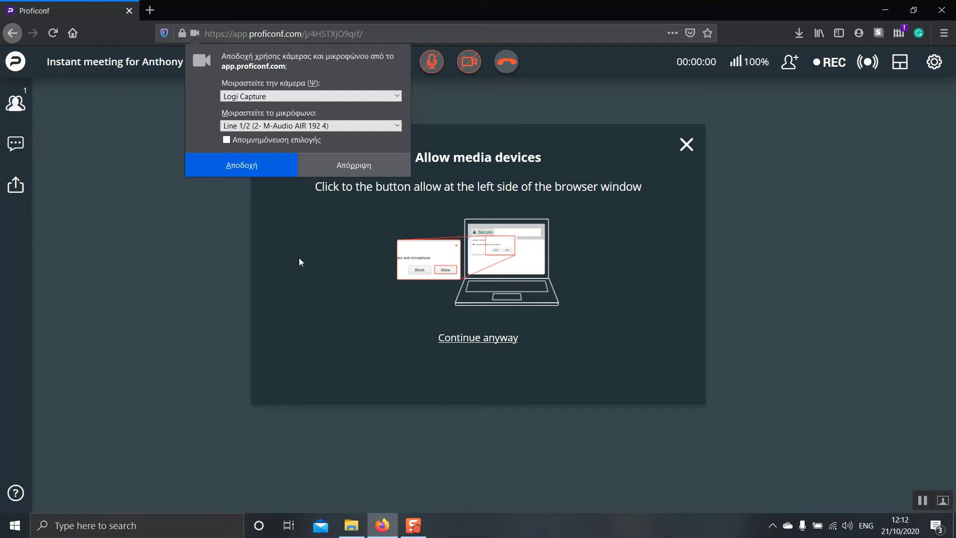
pyautogui.click(309, 96)
pyautogui.click(306, 129)
pyautogui.click(347, 95)
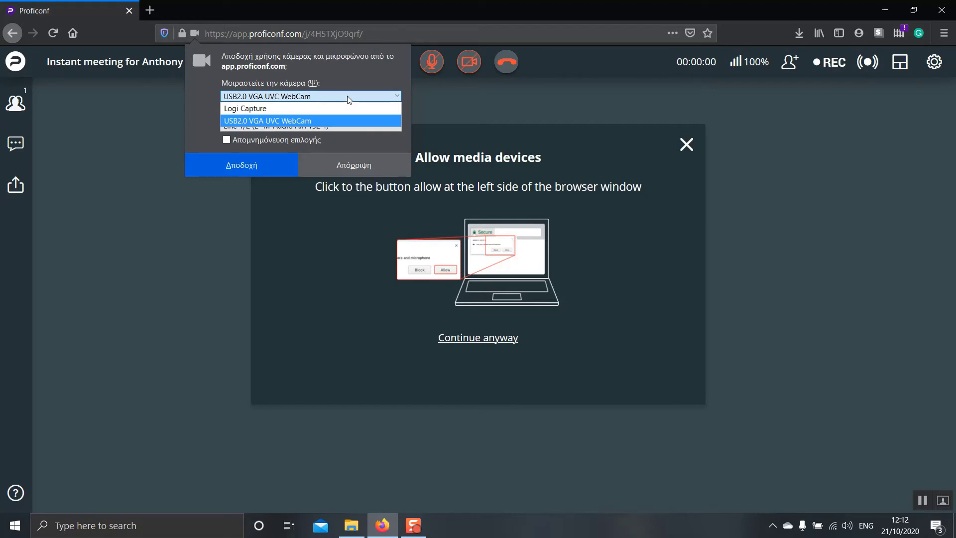
pyautogui.click(347, 98)
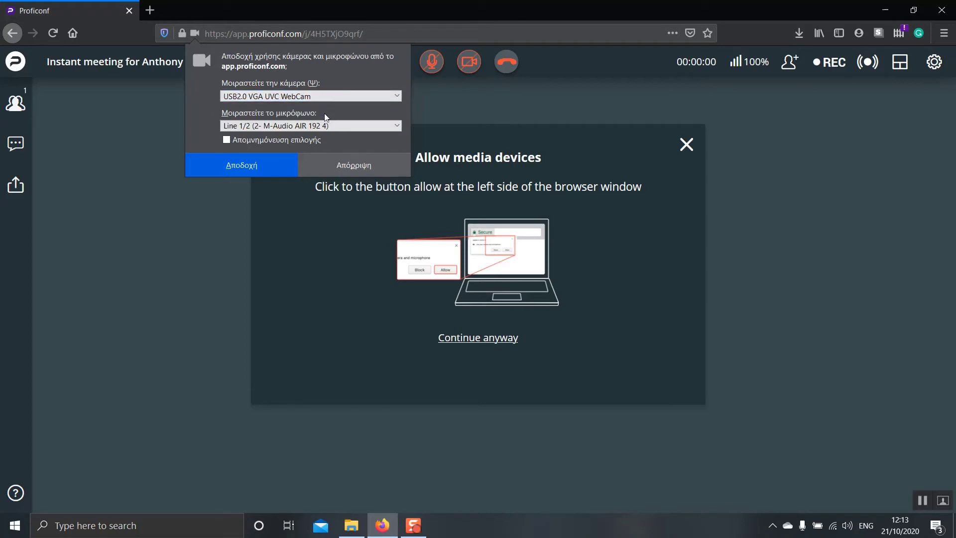
pyautogui.click(272, 166)
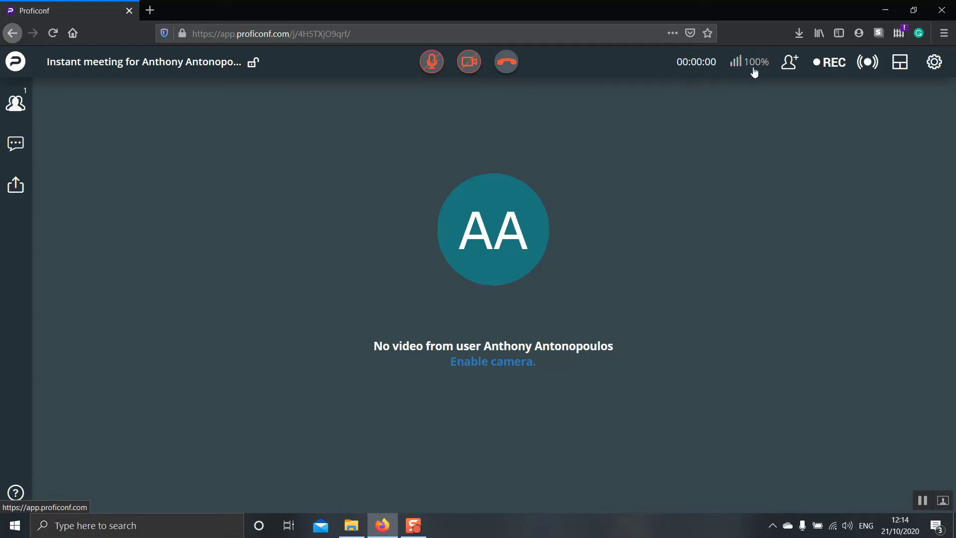
# Step: View the meeting's connection statistics and the dialog for inviting participants by email, without sending an invitation
pyautogui.moveTo(754, 72)
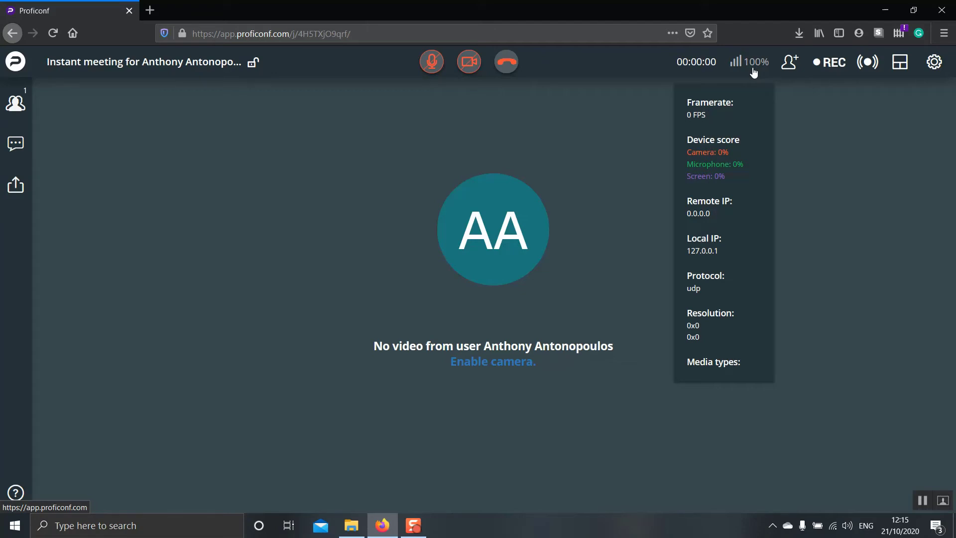
pyautogui.click(789, 71)
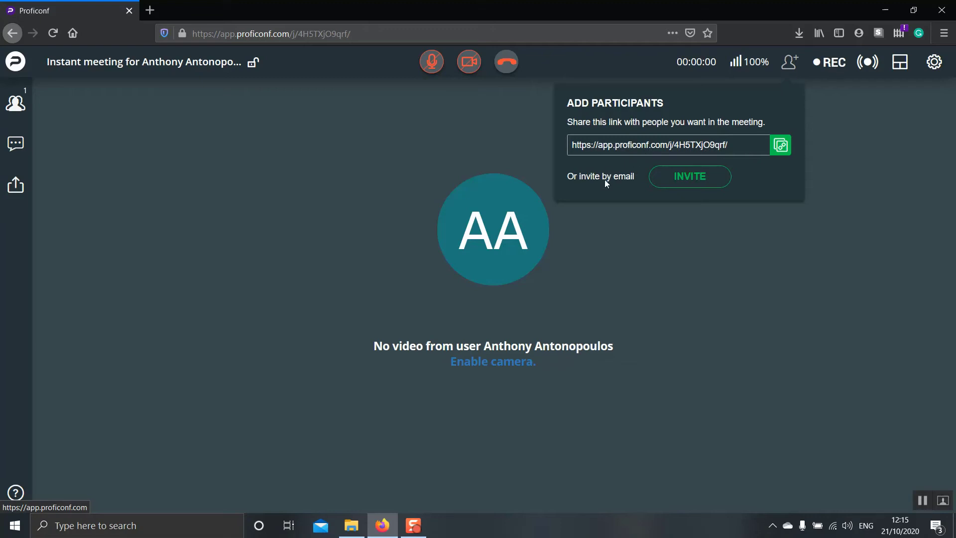
pyautogui.click(684, 177)
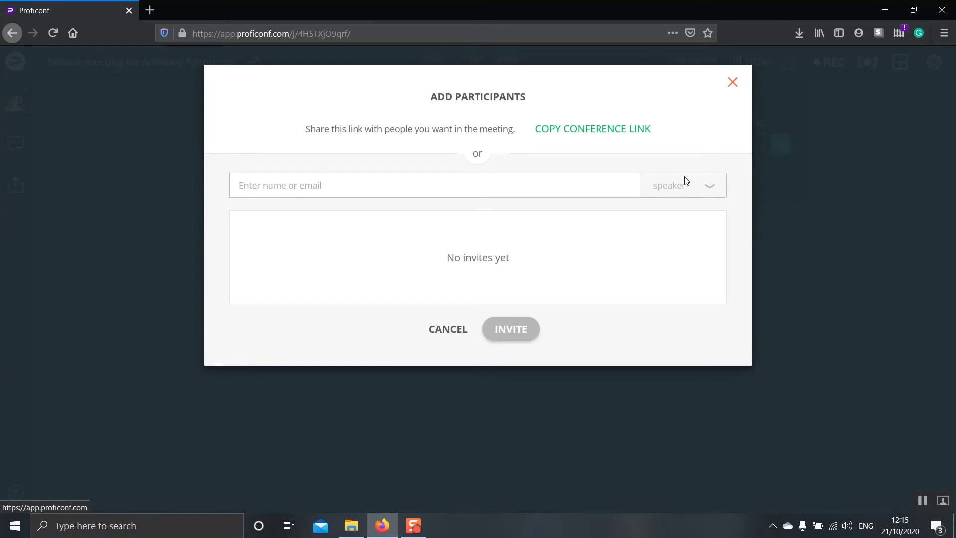
pyautogui.click(518, 195)
pyautogui.click(732, 81)
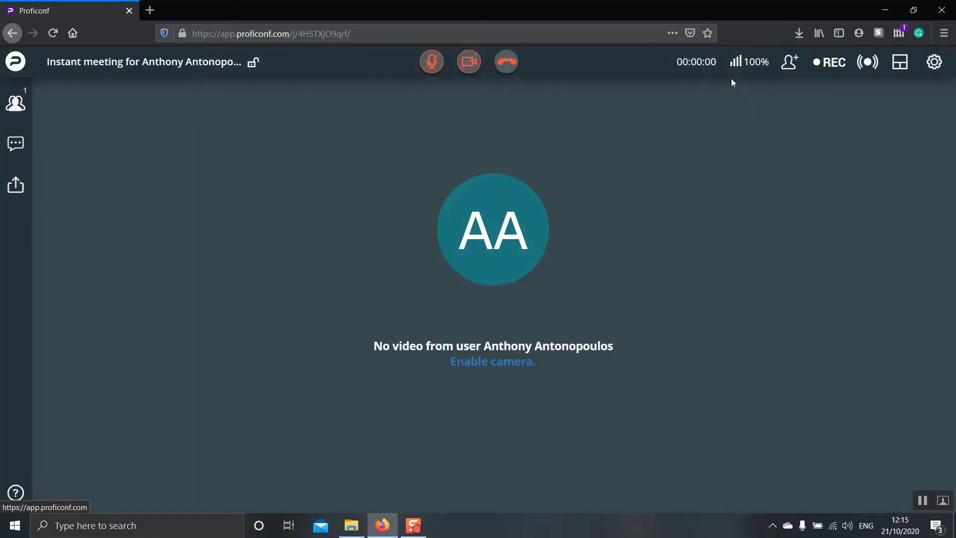
# Step: Start recording the meeting with participants' thumbnails excluded, and dismiss the notification
pyautogui.click(832, 68)
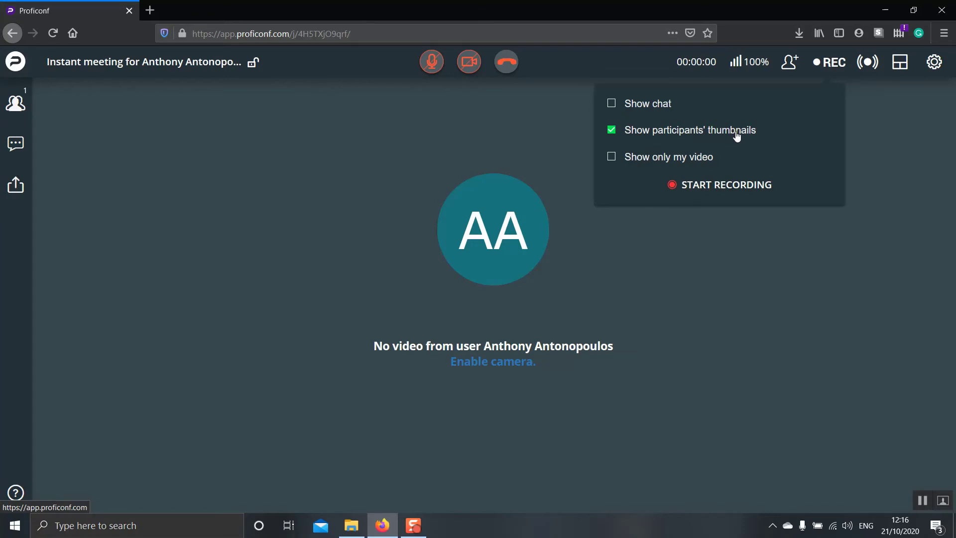
pyautogui.click(611, 133)
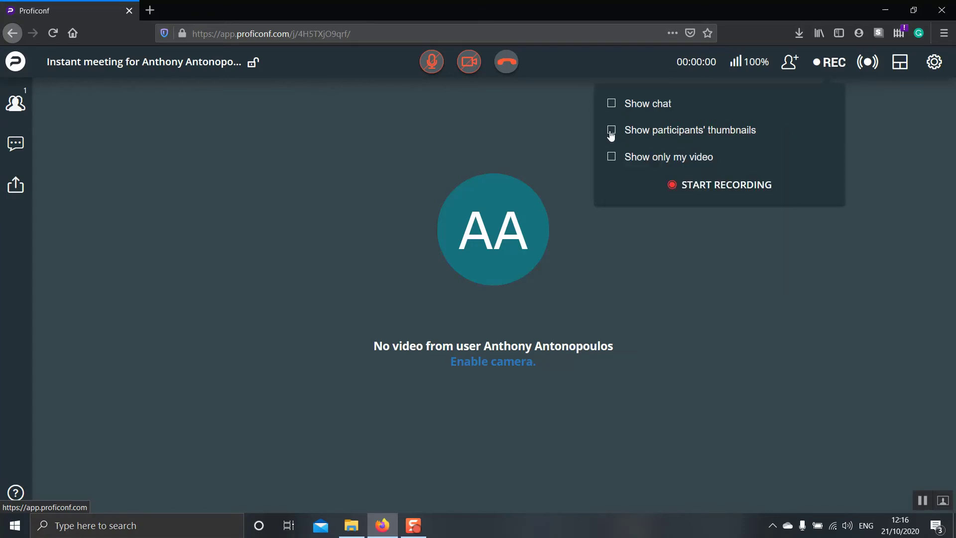
pyautogui.click(734, 186)
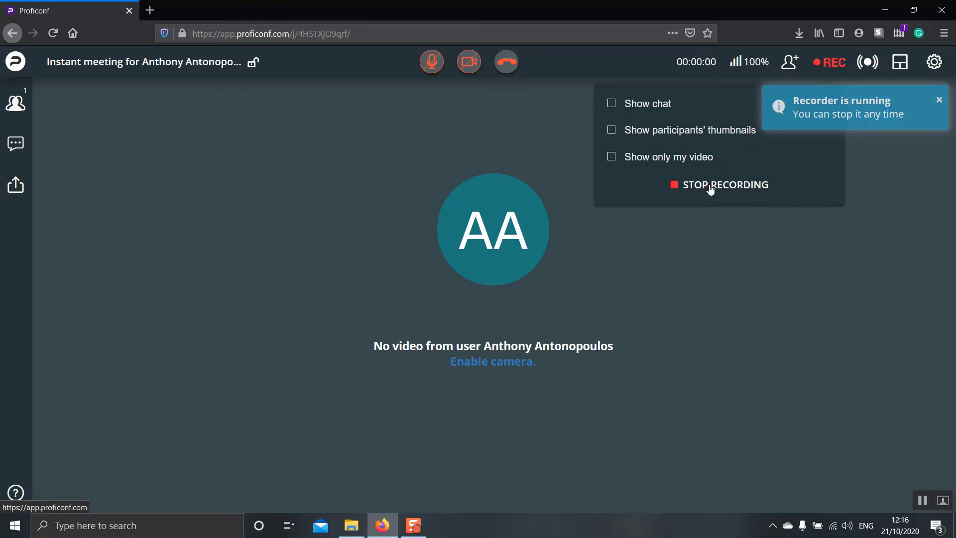
pyautogui.click(939, 99)
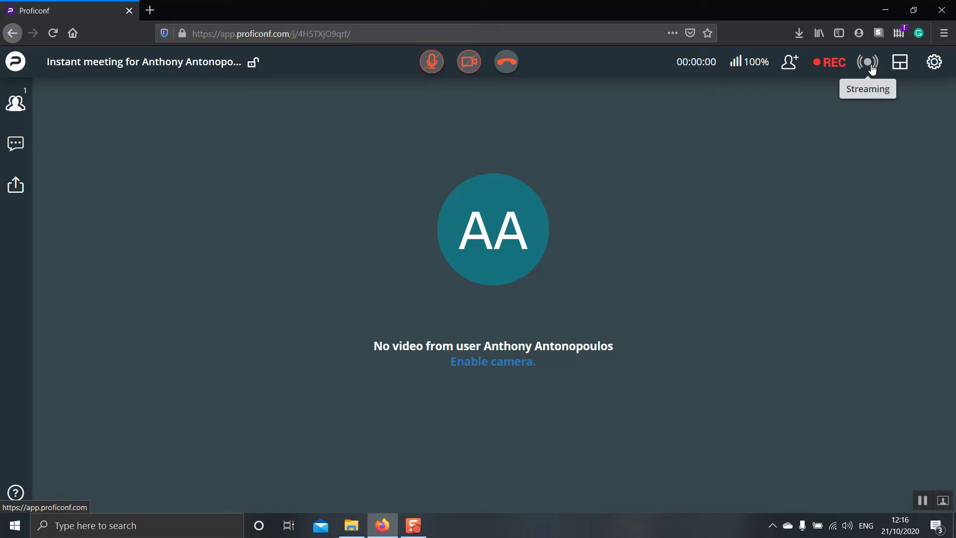
# Step: Set the meeting layout to Tile grid
pyautogui.click(903, 63)
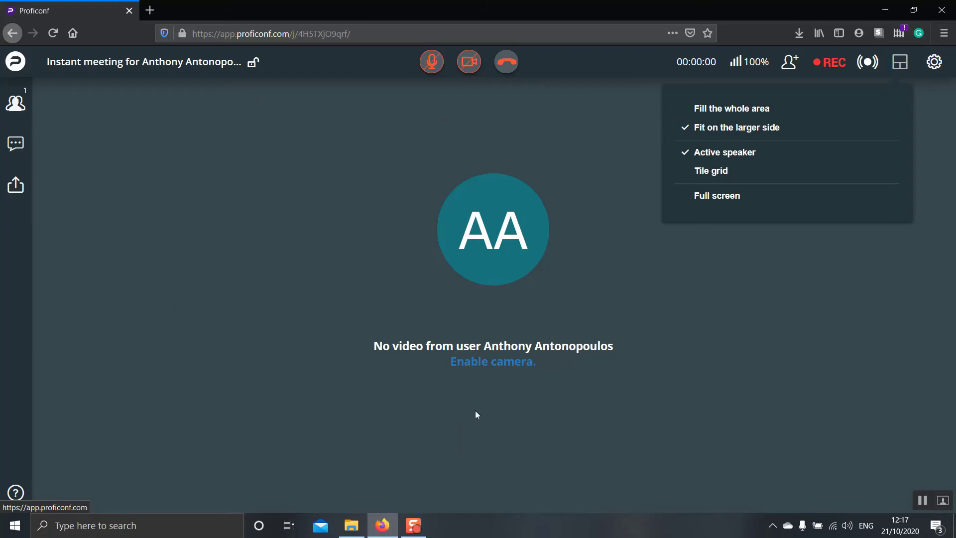
pyautogui.click(718, 171)
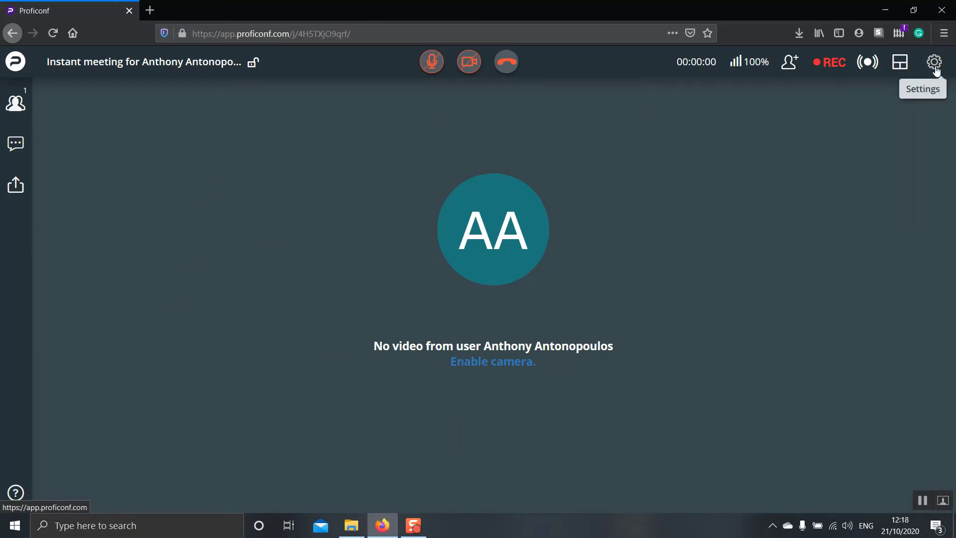
# Step: Turn on Private meeting in the participation settings, and look through the audio and video, sharing and advanced settings
pyautogui.click(934, 63)
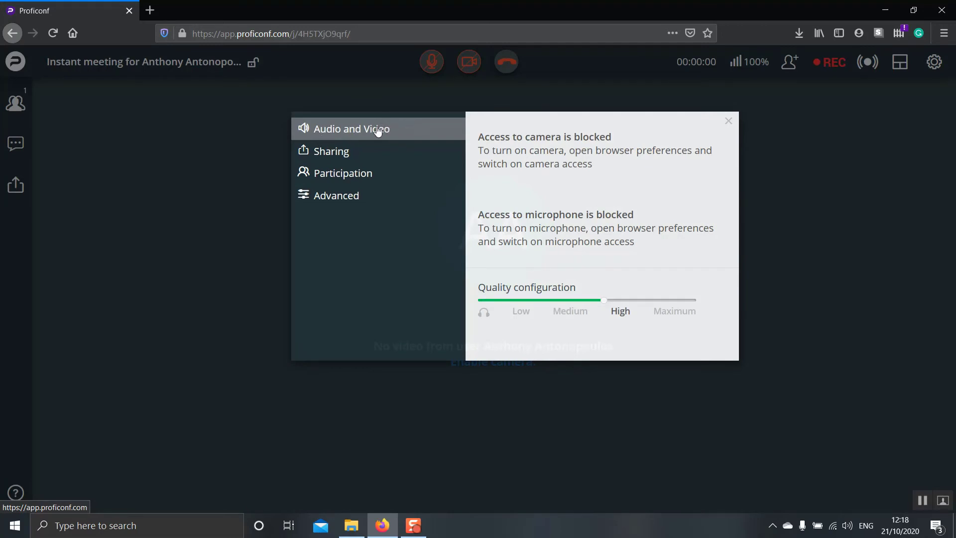
pyautogui.click(381, 151)
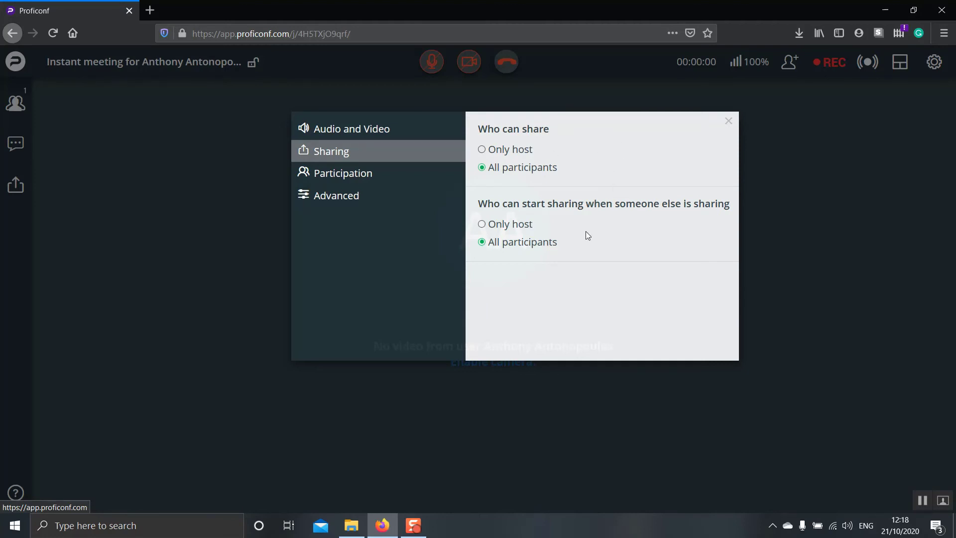
pyautogui.click(391, 174)
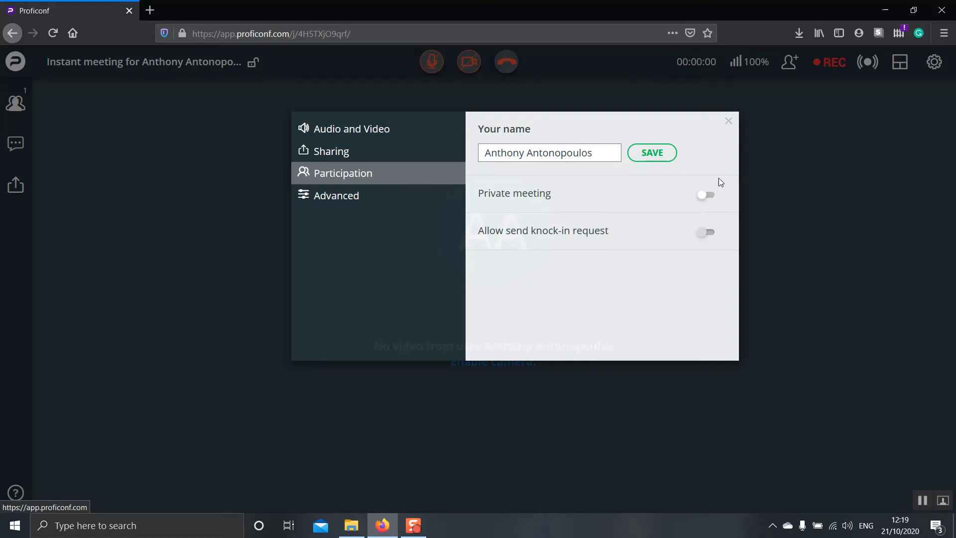
pyautogui.click(700, 197)
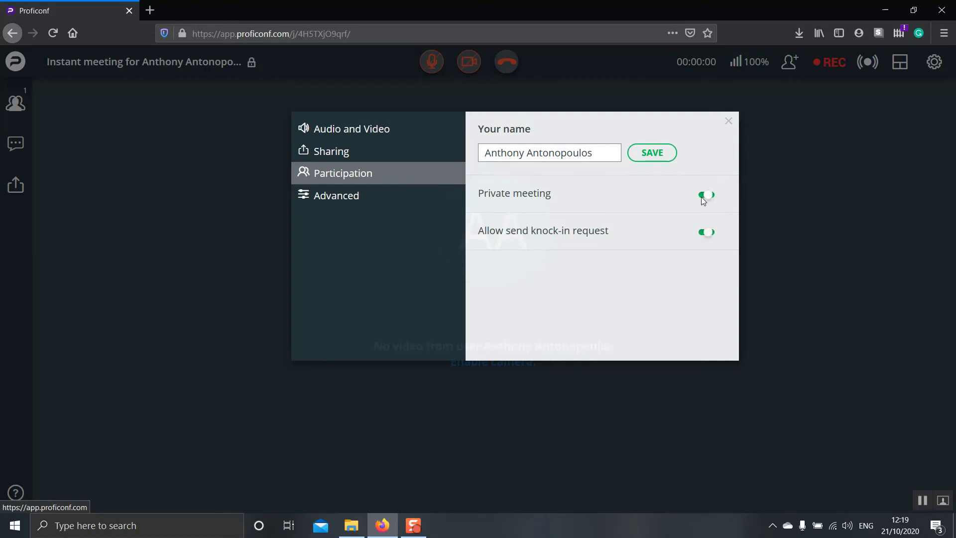
pyautogui.click(381, 196)
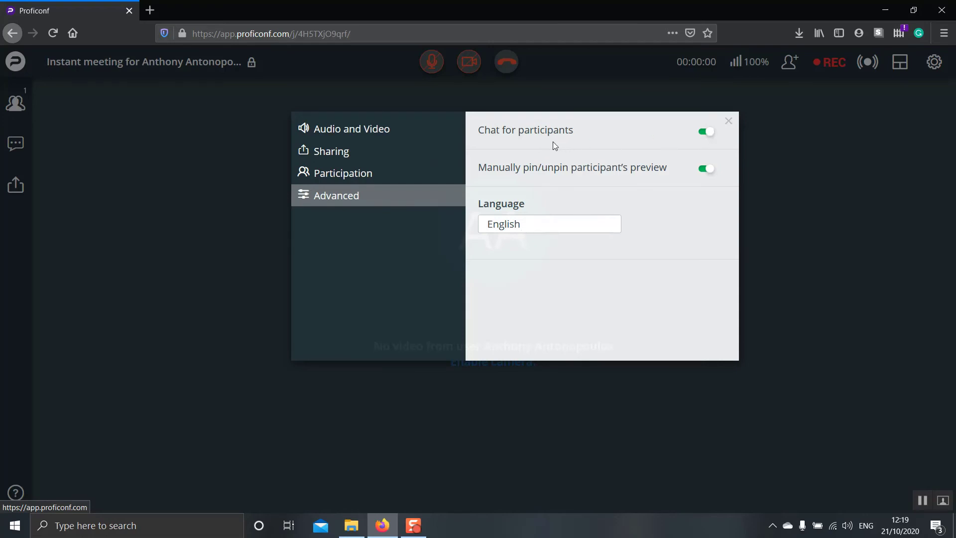
pyautogui.press('Escape')
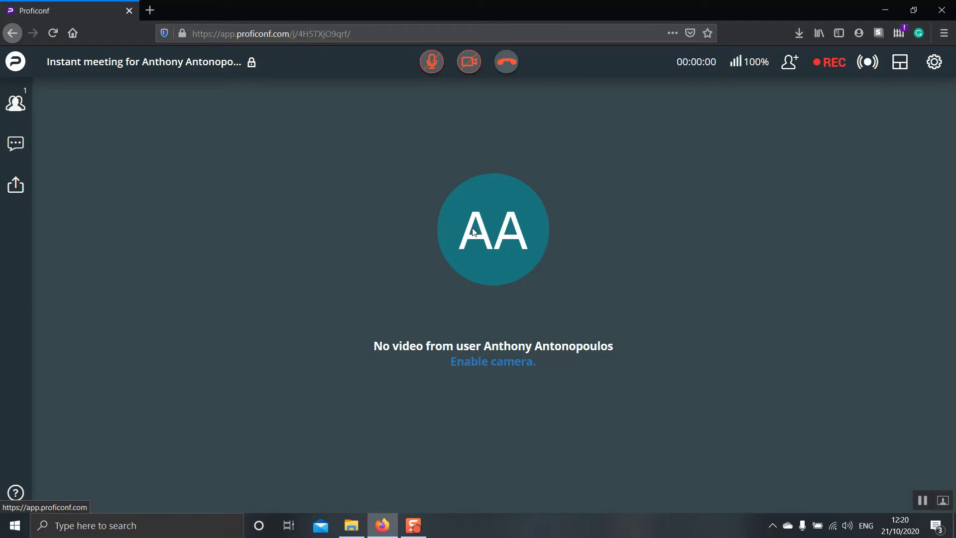
# Step: Toggle the meeting to open access and back to private
pyautogui.click(251, 71)
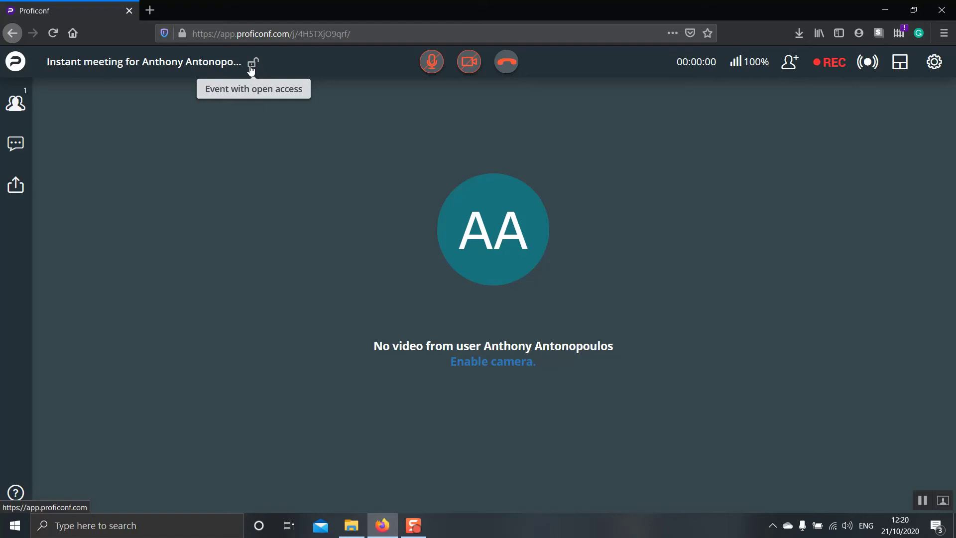
pyautogui.click(251, 71)
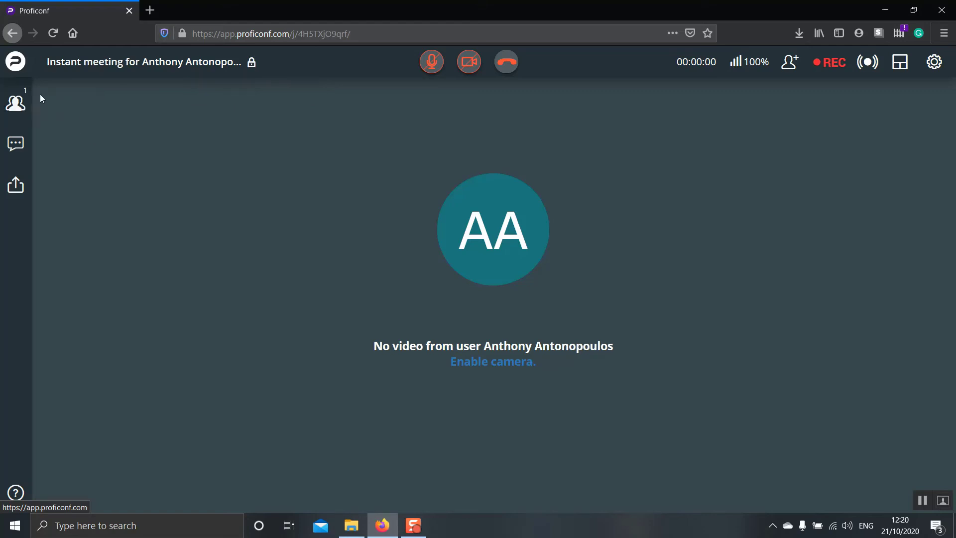
# Step: Bring the host to the stage from the list of participants
pyautogui.click(17, 107)
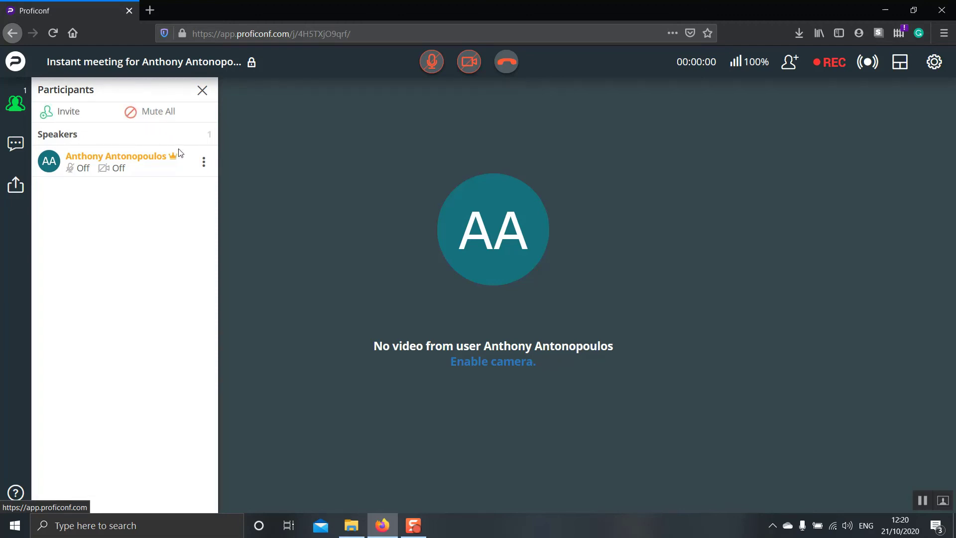
pyautogui.click(203, 161)
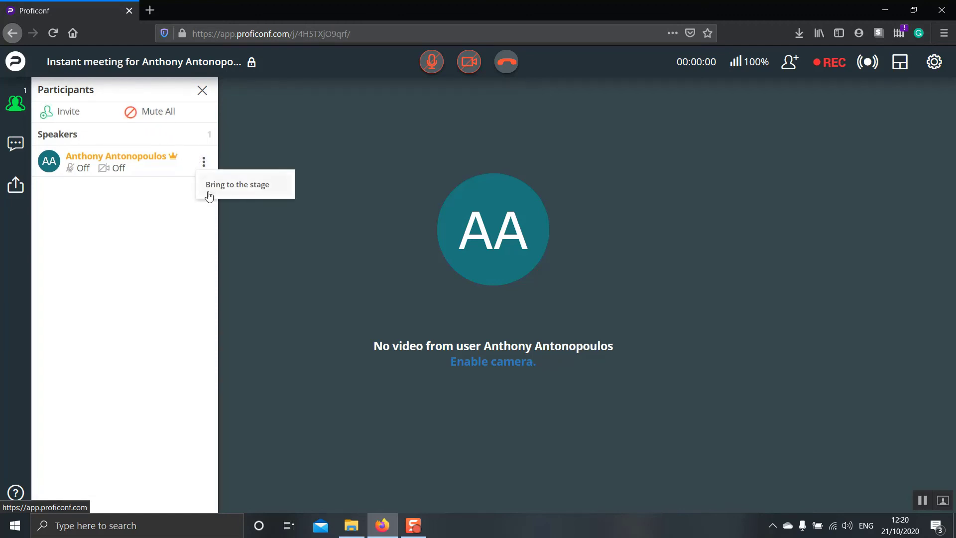
pyautogui.click(210, 185)
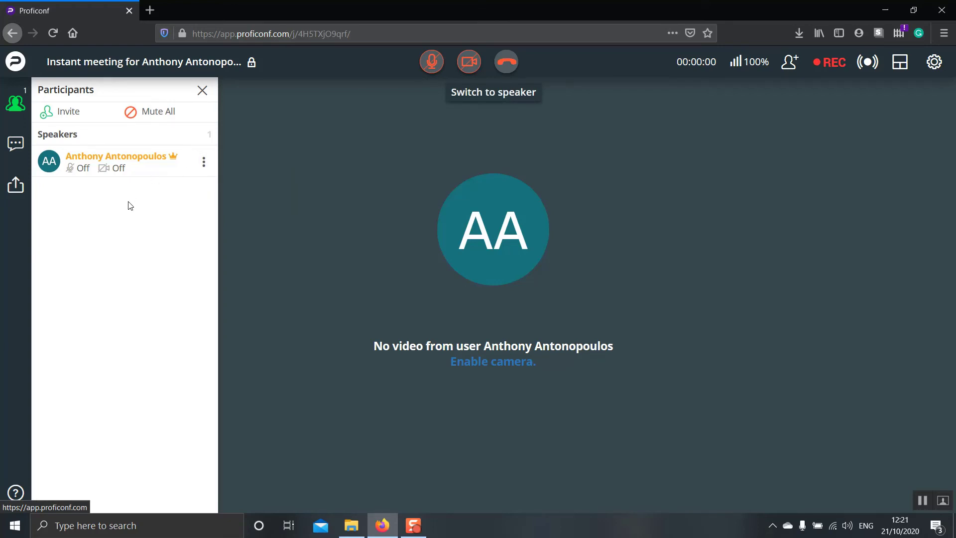
# Step: View the meeting chat, open the choices of content to share, and hide the chat
pyautogui.click(17, 144)
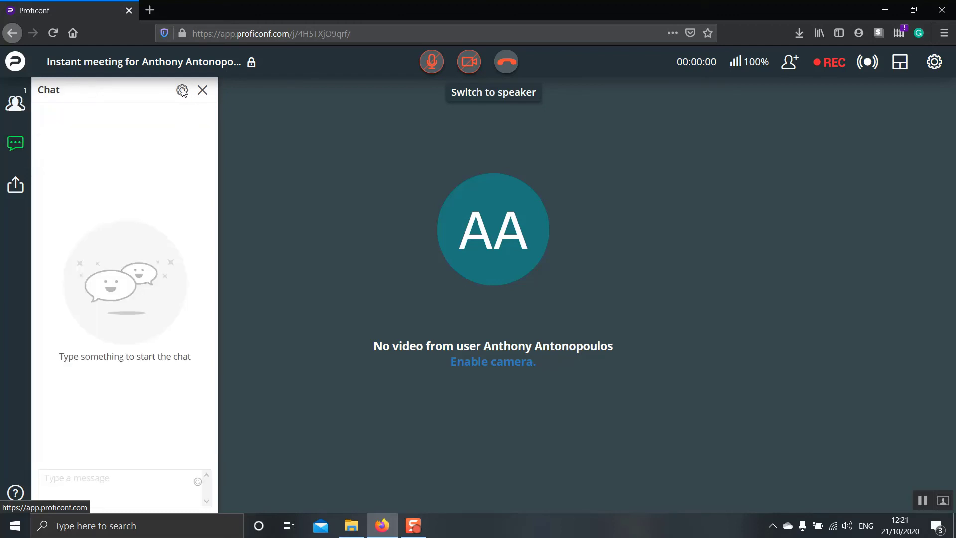
pyautogui.click(12, 195)
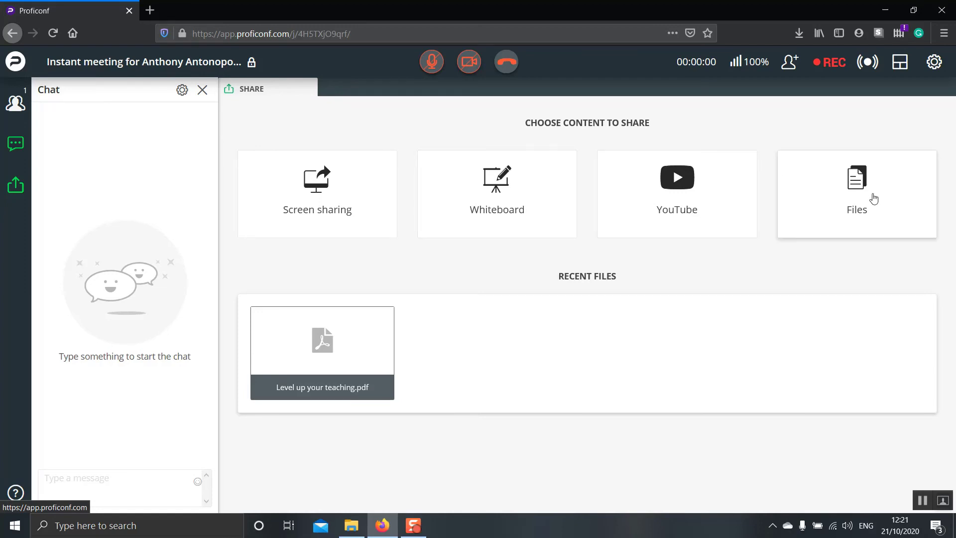
pyautogui.click(15, 144)
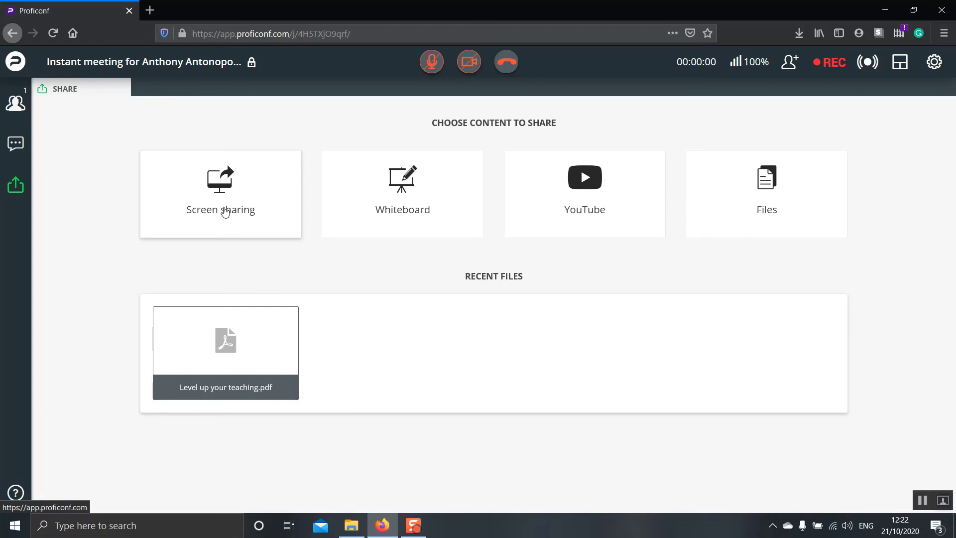
# Step: Share the "Level up your teaching.pptx - PowerPoint" window through screen sharing
pyautogui.click(225, 211)
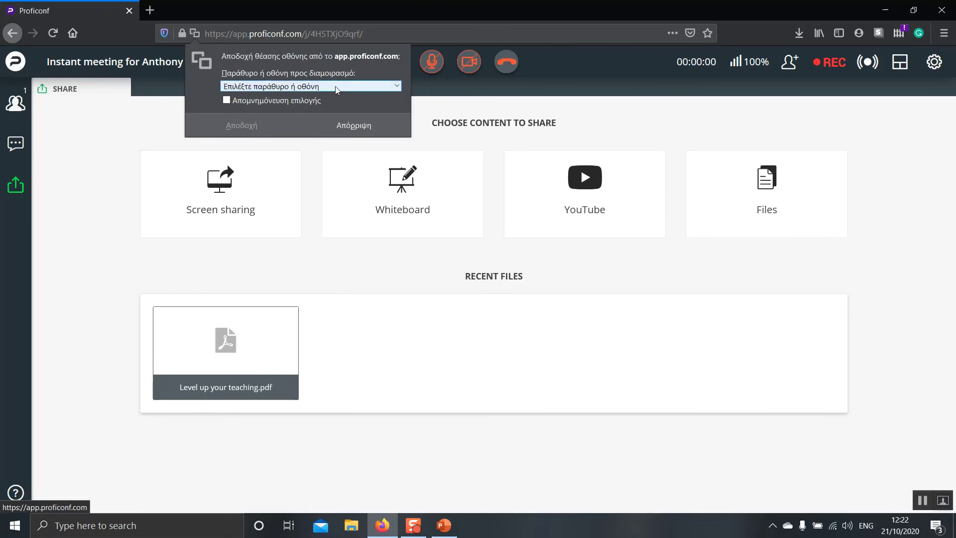
pyautogui.click(338, 90)
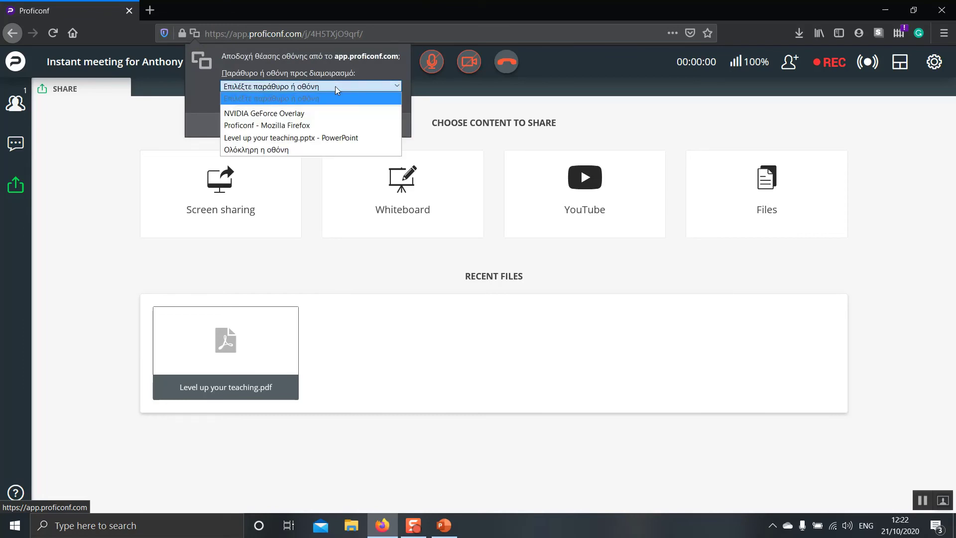
pyautogui.click(315, 140)
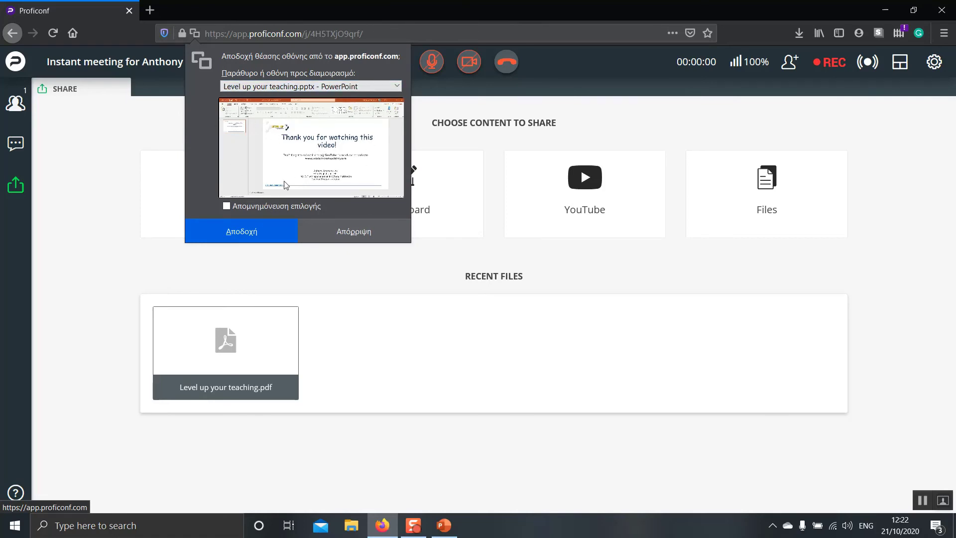
pyautogui.click(242, 231)
# Step: Switch to PowerPoint to view the shared presentation, and return to the meeting in Firefox
pyautogui.click(443, 525)
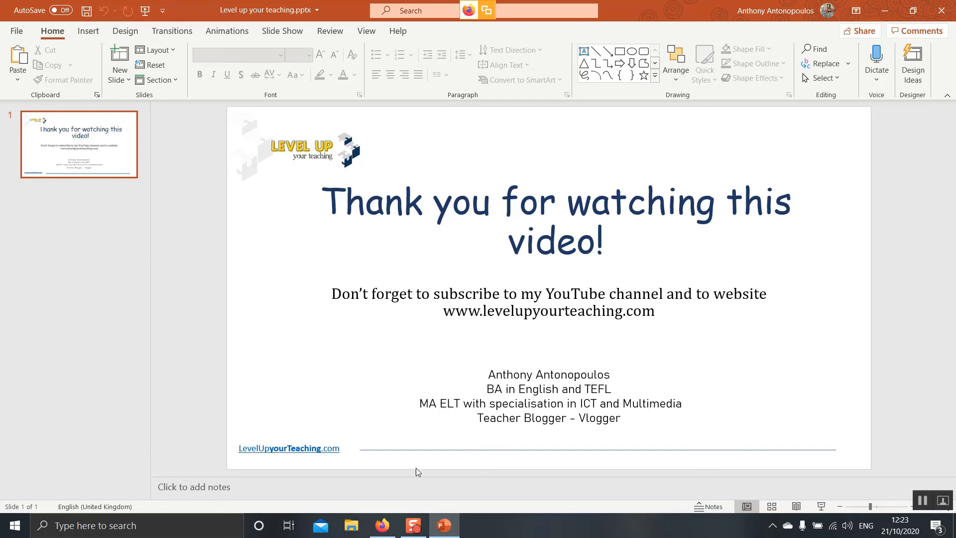
pyautogui.click(382, 524)
pyautogui.rightClick(384, 523)
pyautogui.click(517, 374)
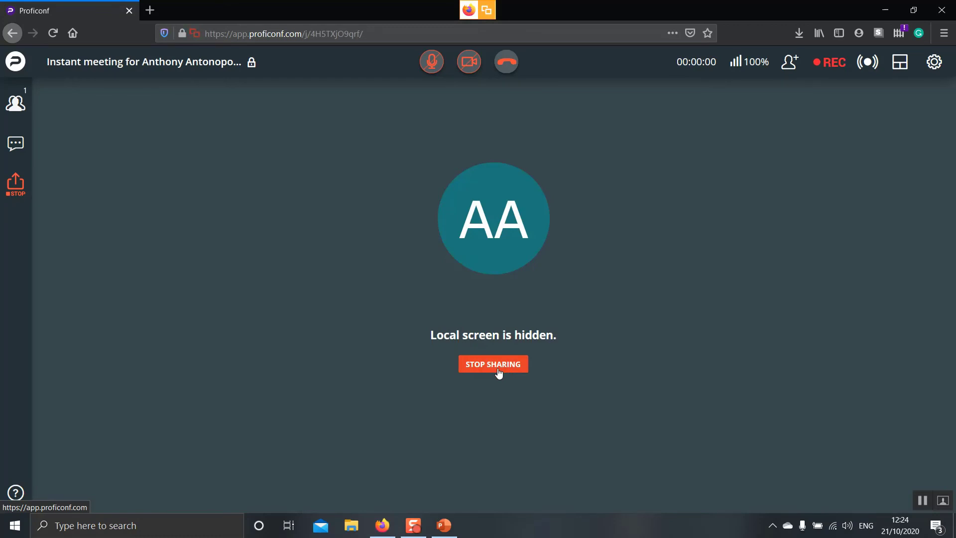
# Step: Stop sharing the PowerPoint window and reopen the choices of content to share
pyautogui.click(498, 373)
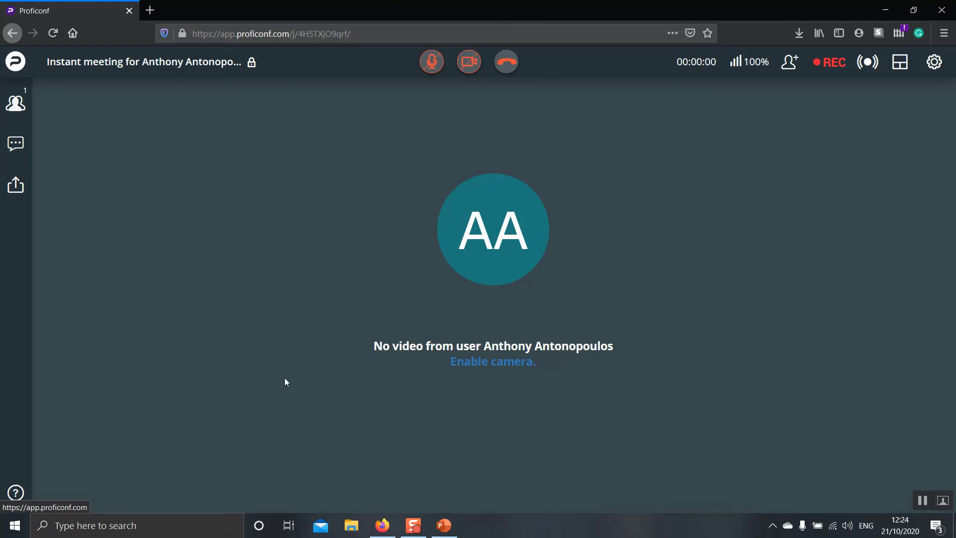
pyautogui.click(21, 194)
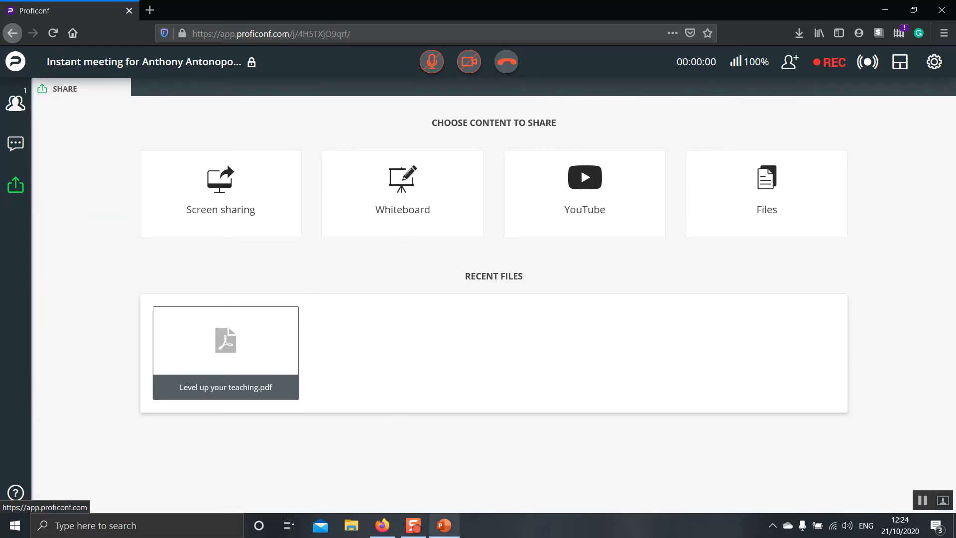
# Step: Switch to PowerPoint and minimize it, check in Firefox which windows are offered for screen sharing, and decline the request
pyautogui.click(443, 525)
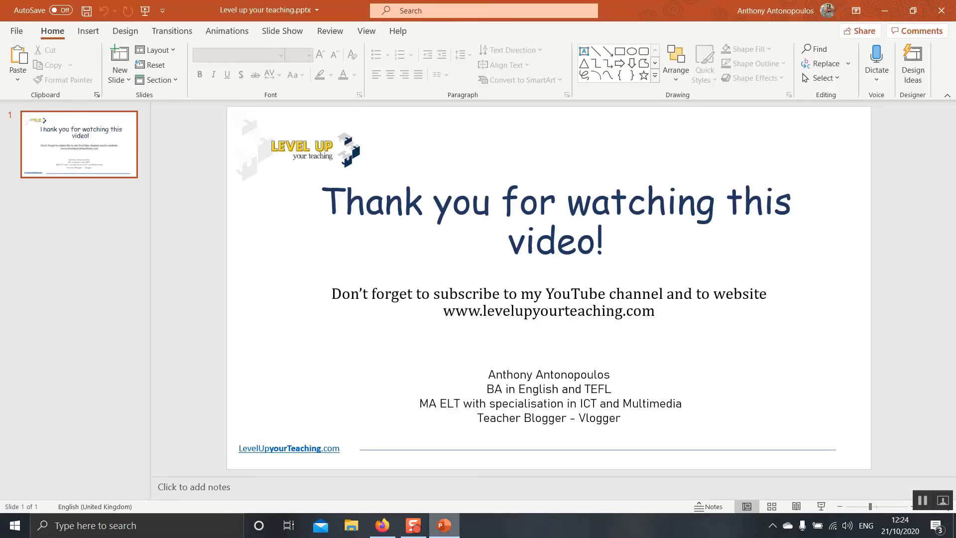
pyautogui.click(885, 10)
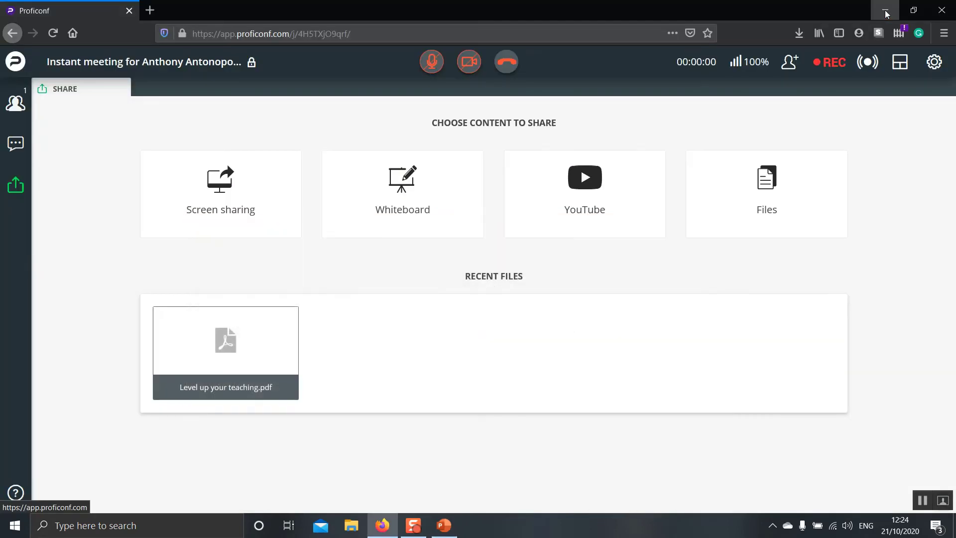
pyautogui.click(189, 201)
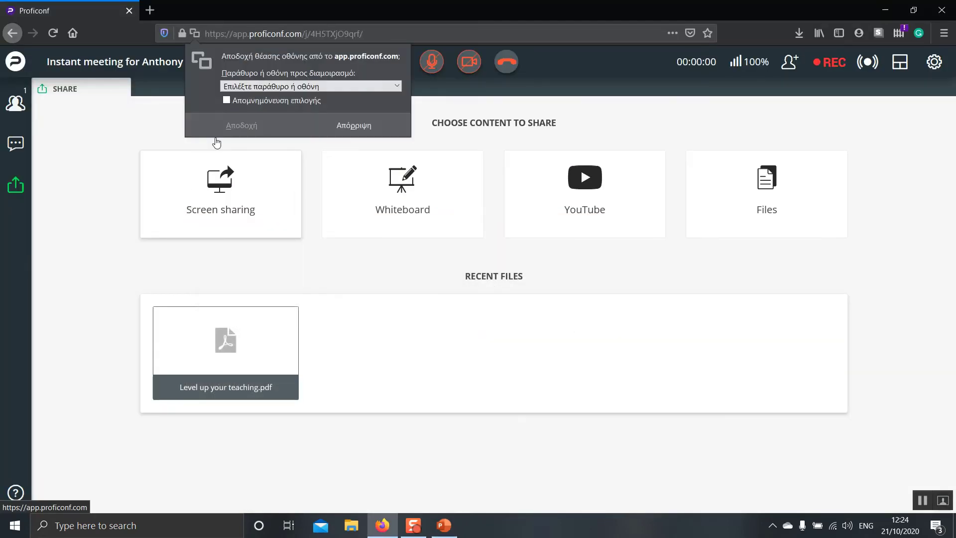
pyautogui.click(255, 88)
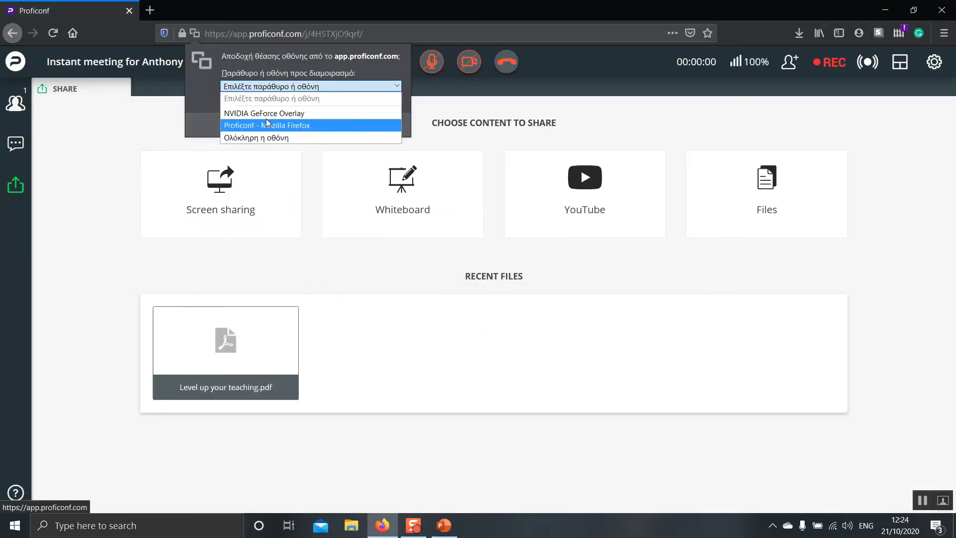
pyautogui.click(234, 138)
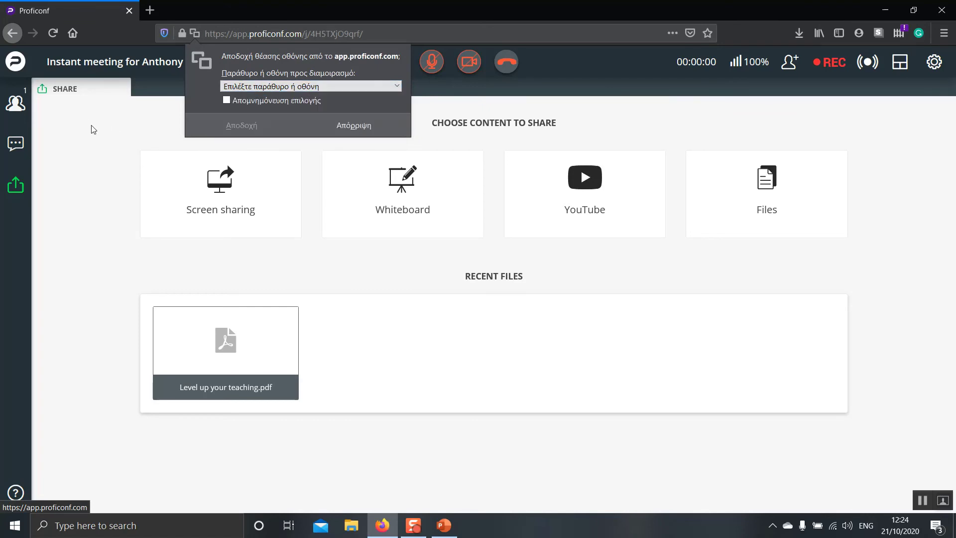
pyautogui.click(367, 128)
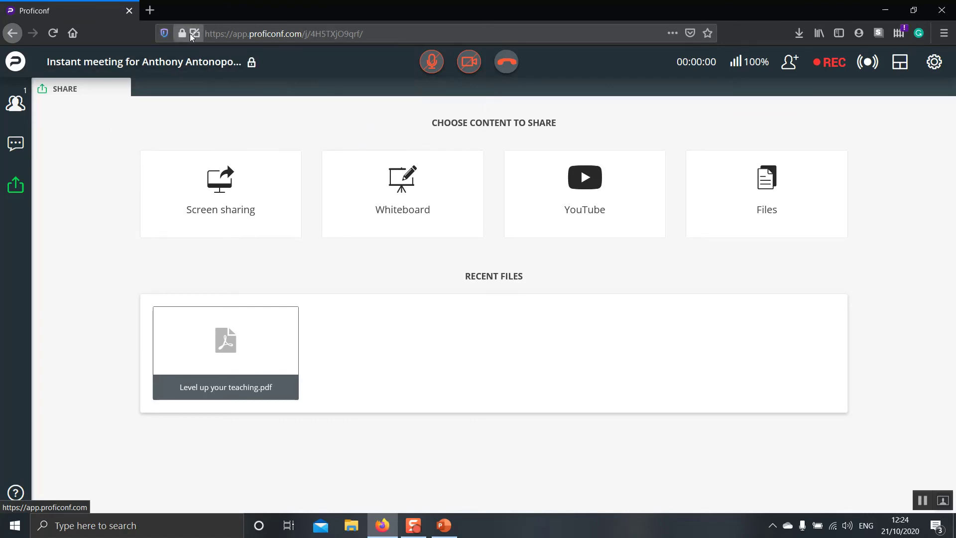
# Step: Remove the blocked screen-sharing permission for app.proficonf.com and close the site information
pyautogui.click(190, 33)
pyautogui.click(425, 144)
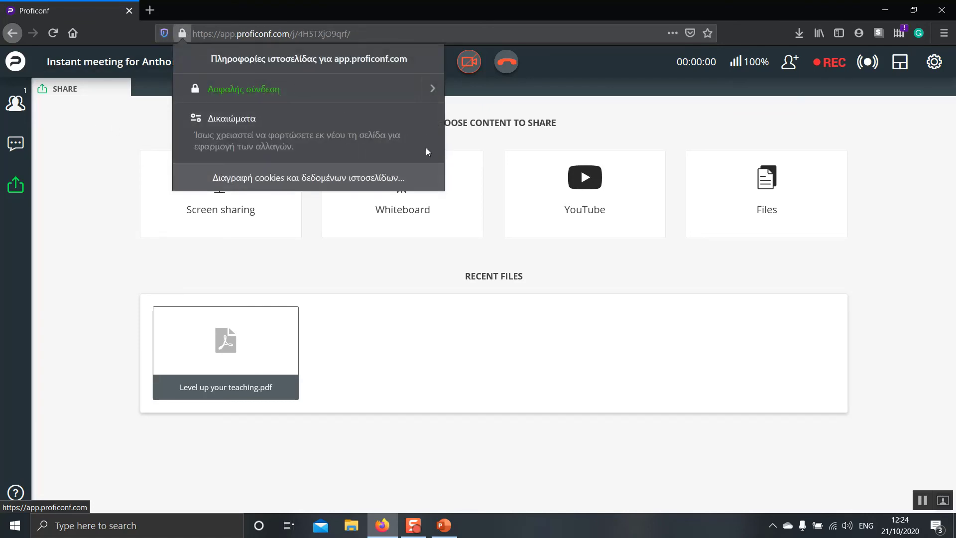
pyautogui.click(581, 169)
# Step: Restore the PowerPoint window, return to Firefox, and check the windows offered for screen sharing without sharing any
pyautogui.hotkey('alt', 'Tab')
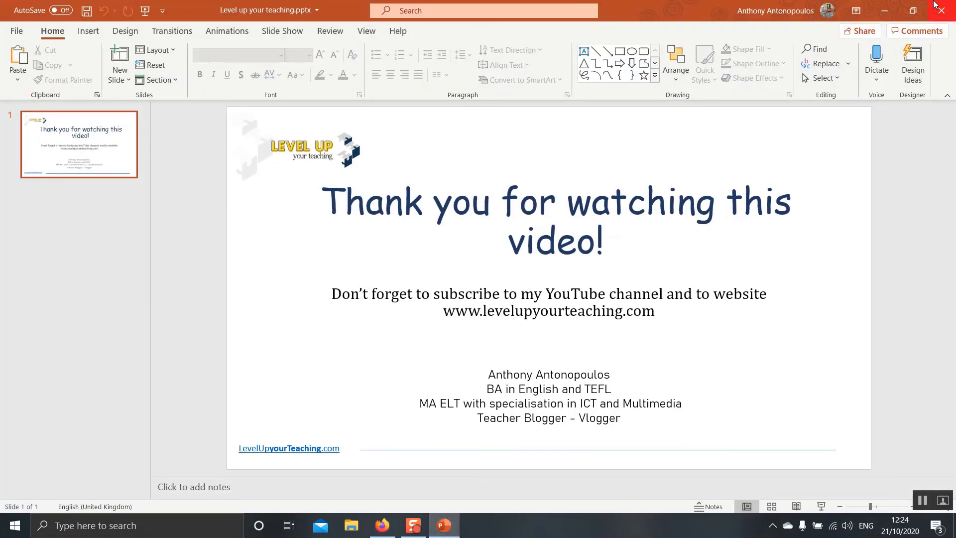
pyautogui.click(382, 525)
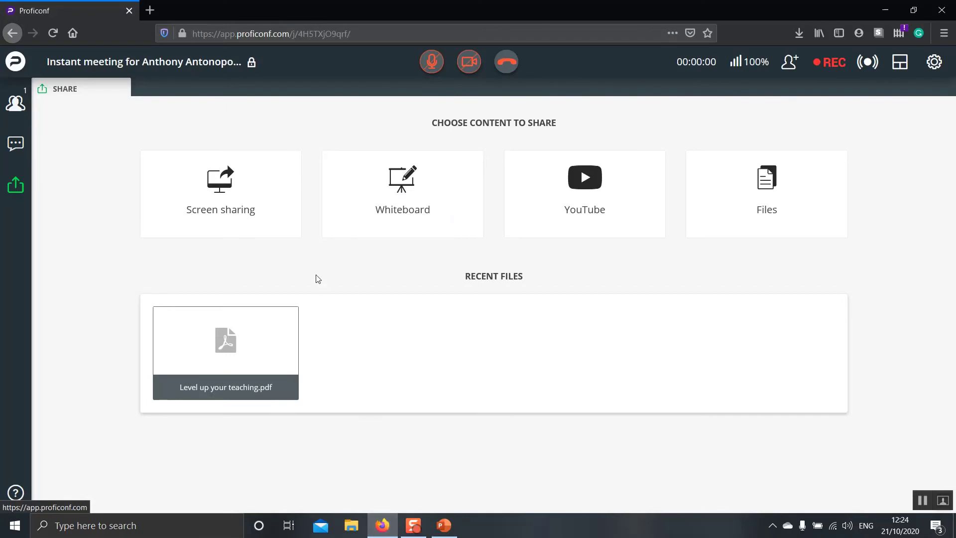
pyautogui.click(261, 199)
pyautogui.click(269, 87)
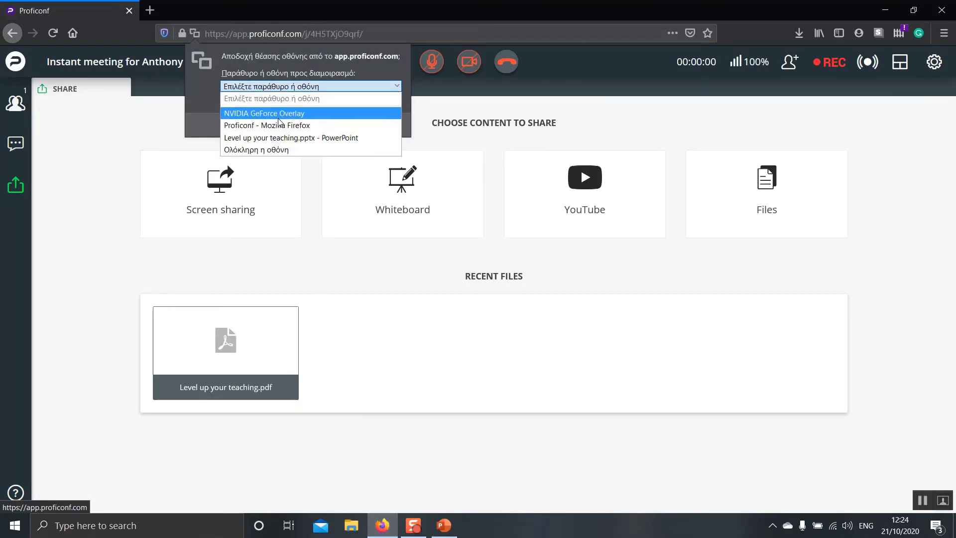
pyautogui.click(299, 188)
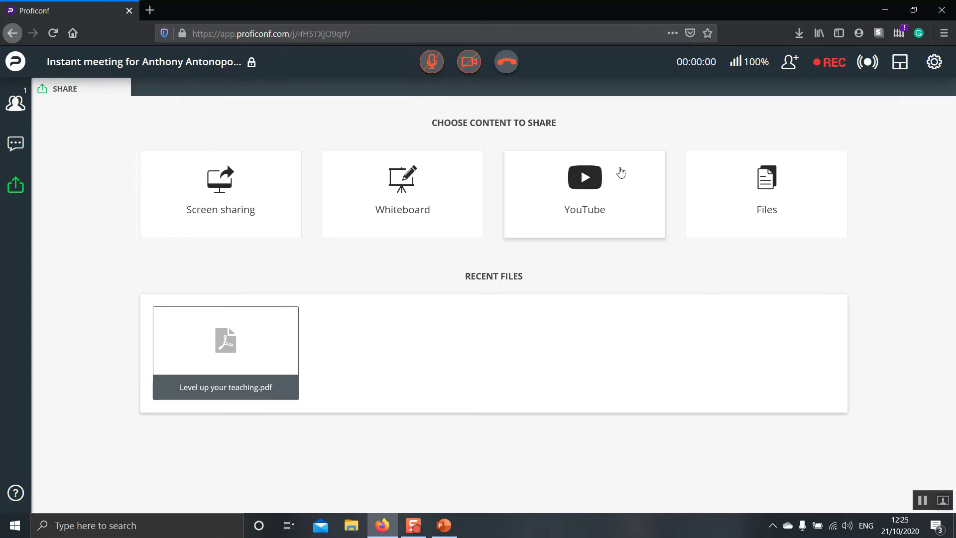
pyautogui.click(622, 194)
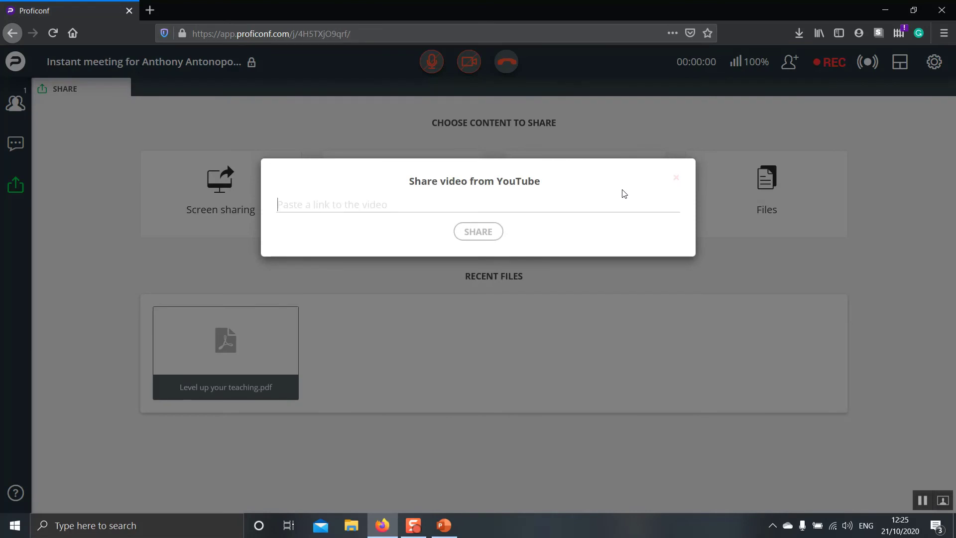
pyautogui.click(548, 208)
pyautogui.write('https://youtu.be/W4X-cy0uo98')
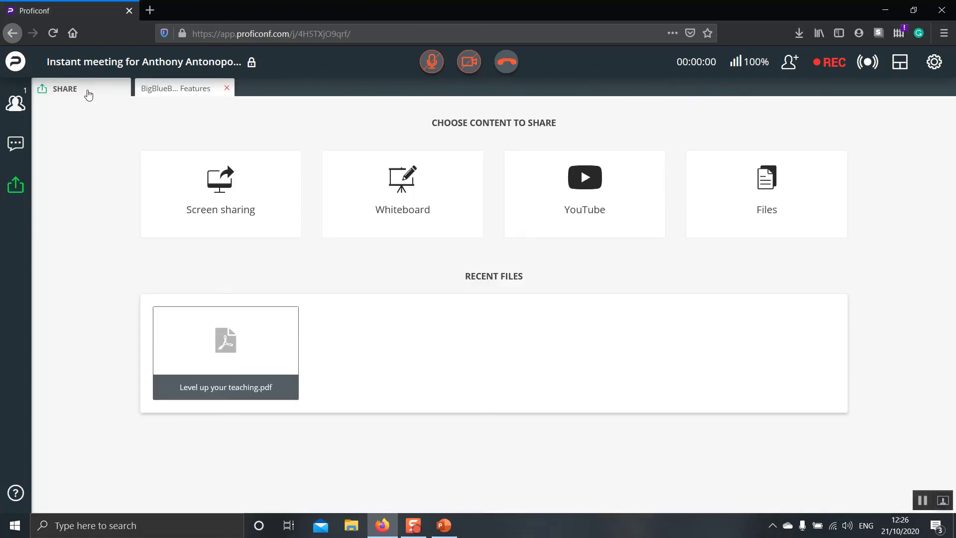
pyautogui.click(199, 88)
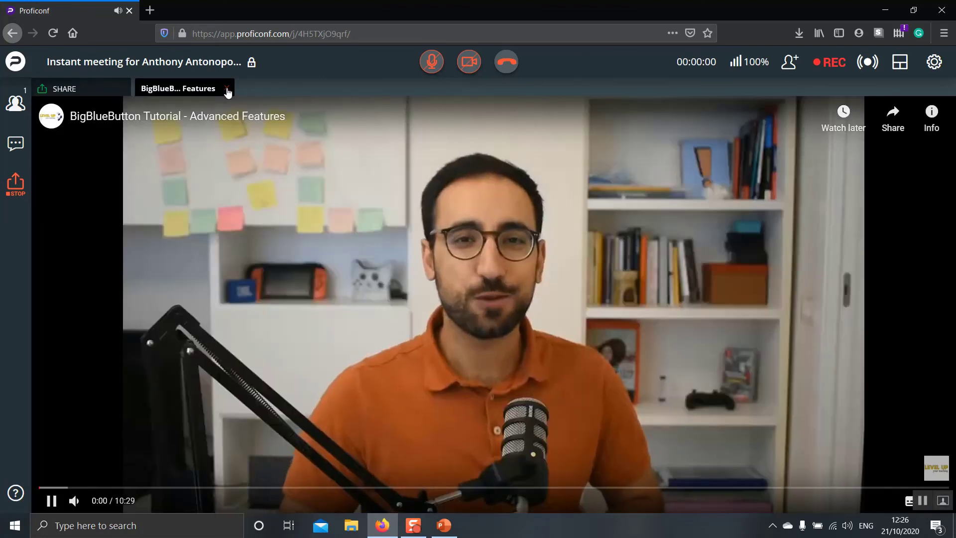
pyautogui.click(227, 90)
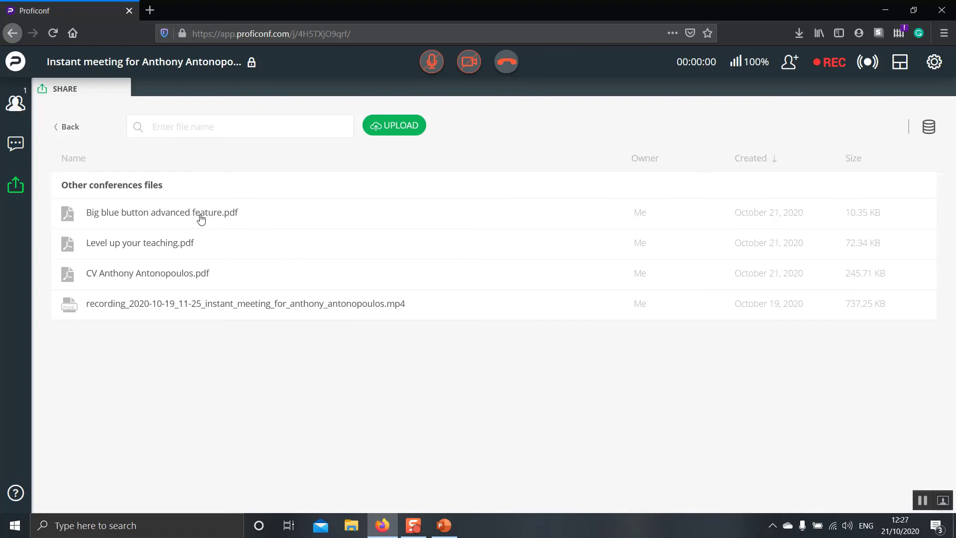
# Step: Share "Level up your teaching.pdf" from the meeting files, look over its page, and return to the content choices
pyautogui.click(203, 244)
pyautogui.scroll(-3, 202, 244)
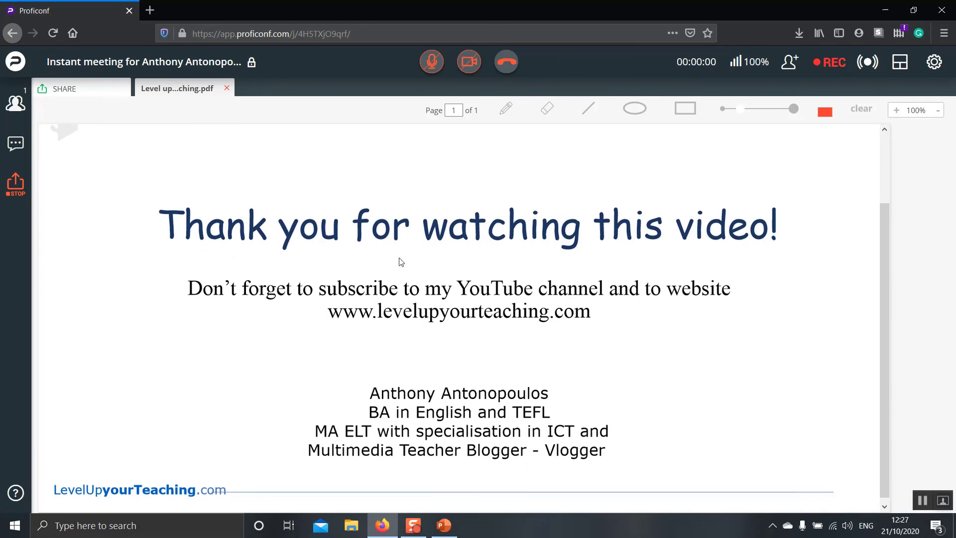
pyautogui.scroll(3, 472, 334)
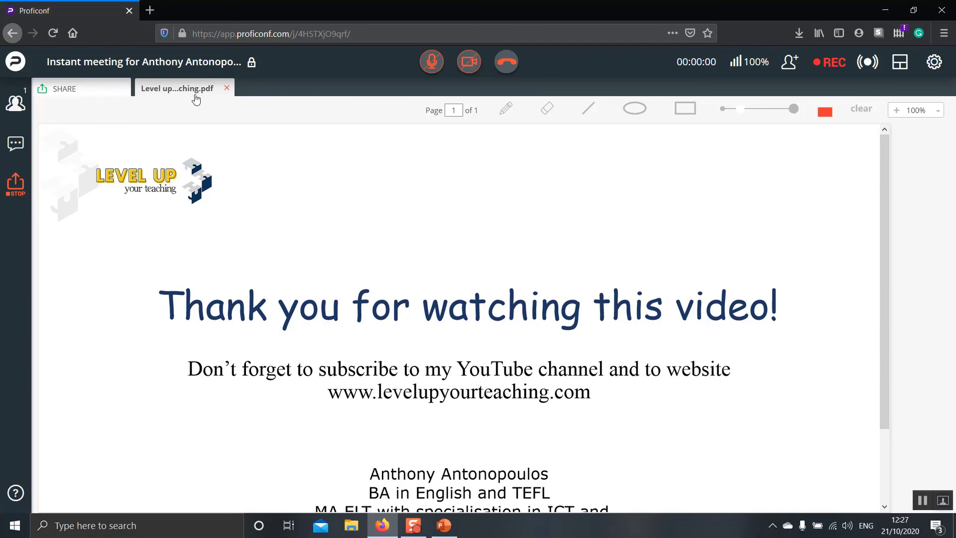
pyautogui.click(227, 89)
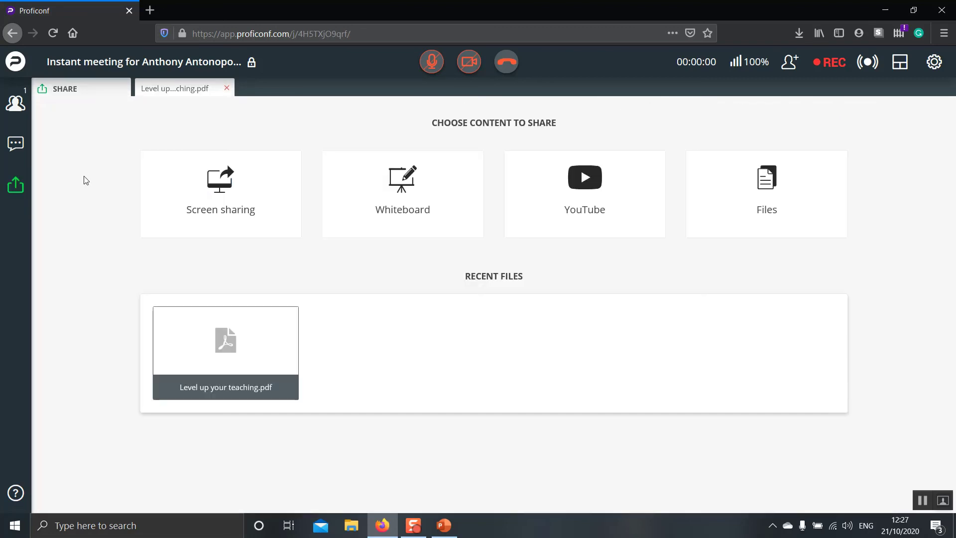
# Step: On a new whiteboard, handwrite a first name in red with the pencil and partly erase its last letters
pyautogui.click(417, 201)
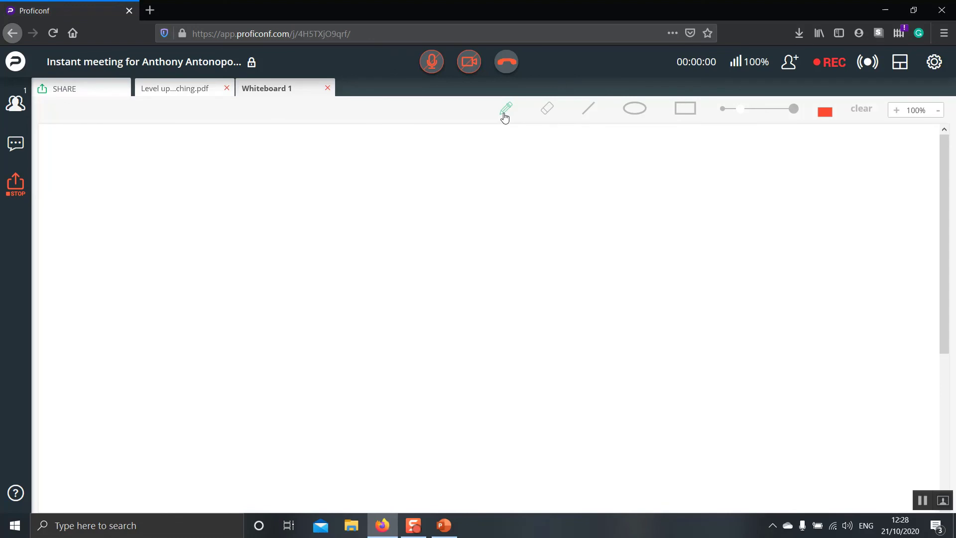
pyautogui.moveTo(160, 189)
pyautogui.mouseDown()
pyautogui.moveTo(149, 222)
pyautogui.moveTo(176, 206)
pyautogui.moveTo(155, 205)
pyautogui.moveTo(184, 202)
pyautogui.moveTo(222, 222)
pyautogui.moveTo(245, 220)
pyautogui.moveTo(258, 198)
pyautogui.moveTo(297, 229)
pyautogui.moveTo(314, 197)
pyautogui.moveTo(354, 220)
pyautogui.moveTo(373, 209)
pyautogui.moveTo(398, 221)
pyautogui.moveTo(405, 284)
pyautogui.moveTo(424, 240)
pyautogui.mouseUp()
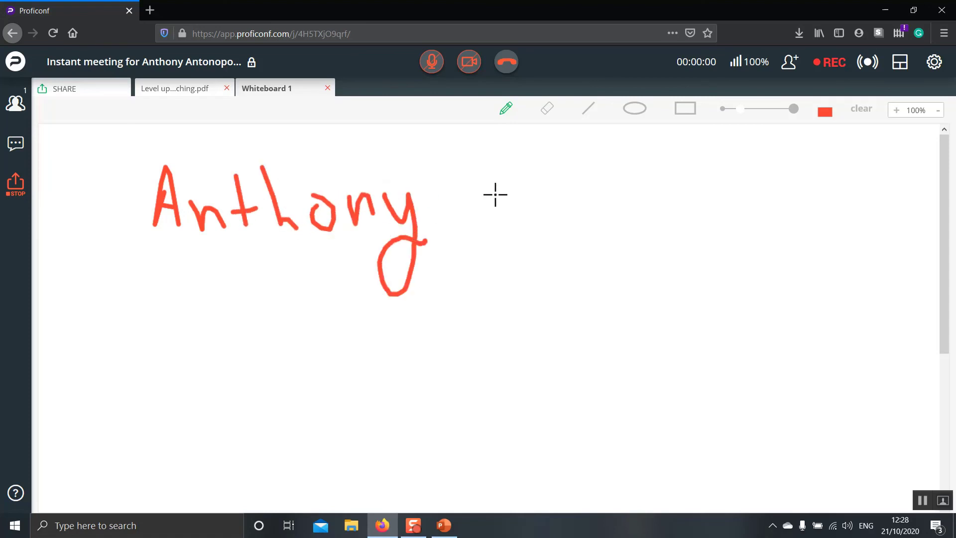
pyautogui.click(549, 107)
pyautogui.moveTo(417, 223)
pyautogui.mouseDown()
pyautogui.moveTo(358, 220)
pyautogui.moveTo(468, 204)
pyautogui.moveTo(362, 252)
pyautogui.moveTo(423, 222)
pyautogui.moveTo(400, 271)
pyautogui.moveTo(401, 239)
pyautogui.moveTo(376, 290)
pyautogui.moveTo(382, 262)
pyautogui.mouseUp()
# Step: Draw a red line under the handwriting, and an ellipse and a rectangle beside it on the whiteboard
pyautogui.click(587, 108)
pyautogui.moveTo(113, 269); pyautogui.dragTo(435, 254)
pyautogui.click(635, 109)
pyautogui.moveTo(538, 186)
pyautogui.mouseDown()
pyautogui.moveTo(655, 275)
pyautogui.moveTo(642, 281)
pyautogui.mouseUp()
pyautogui.click(685, 109)
pyautogui.moveTo(671, 175); pyautogui.dragTo(818, 272)
# Step: Increase the whiteboard stroke thickness, and try it by drawing a rectangle below the shapes and erasing it
pyautogui.moveTo(742, 115); pyautogui.dragTo(779, 118)
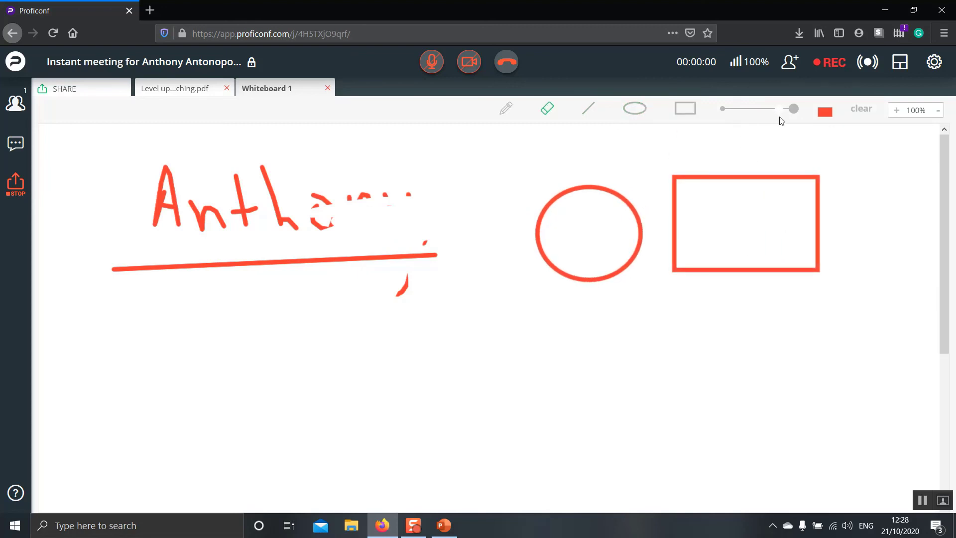
pyautogui.click(685, 109)
pyautogui.moveTo(625, 334); pyautogui.dragTo(883, 479)
pyautogui.click(549, 110)
pyautogui.moveTo(635, 342)
pyautogui.mouseDown()
pyautogui.moveTo(640, 406)
pyautogui.moveTo(886, 481)
pyautogui.moveTo(892, 421)
pyautogui.moveTo(866, 435)
pyautogui.moveTo(687, 346)
pyautogui.moveTo(905, 335)
pyautogui.mouseUp()
# Step: Set the whiteboard drawing color to dark purple
pyautogui.click(827, 115)
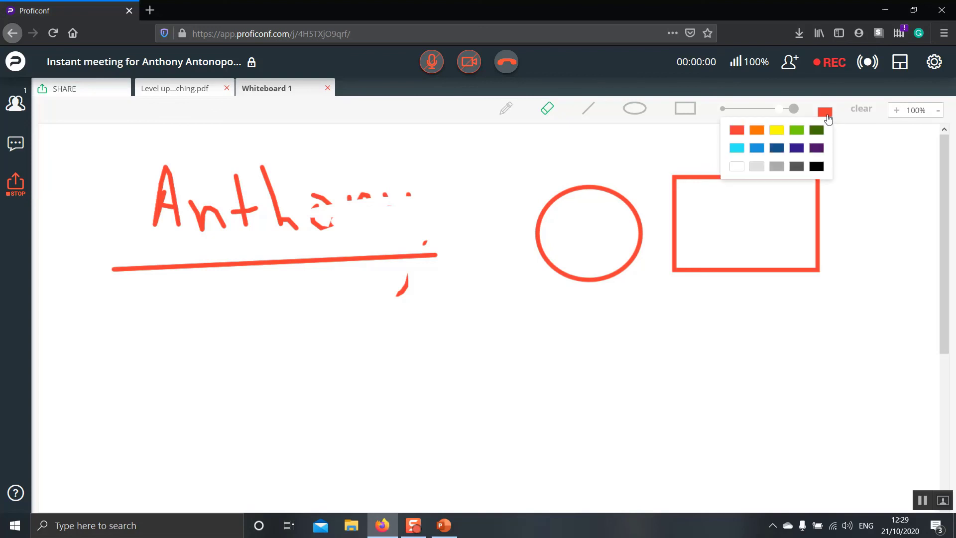
pyautogui.click(815, 148)
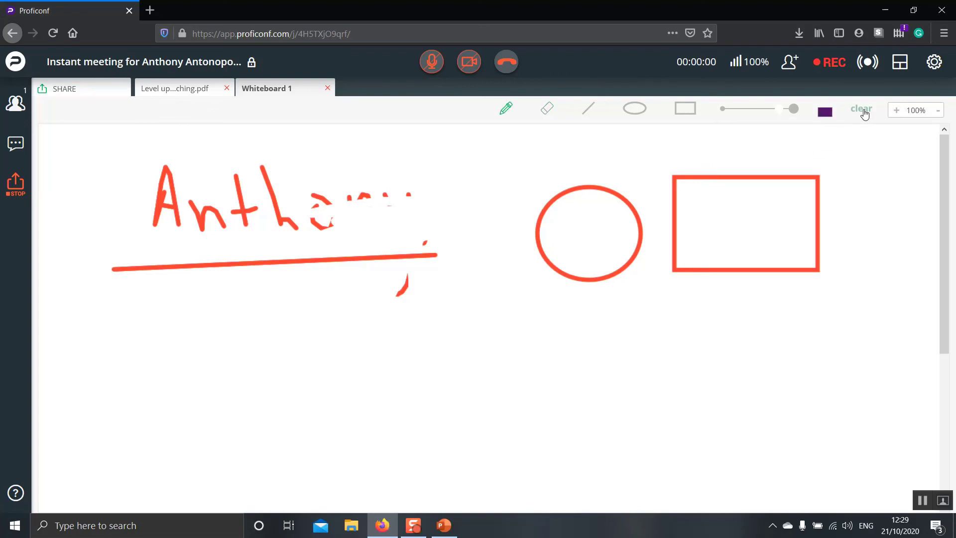